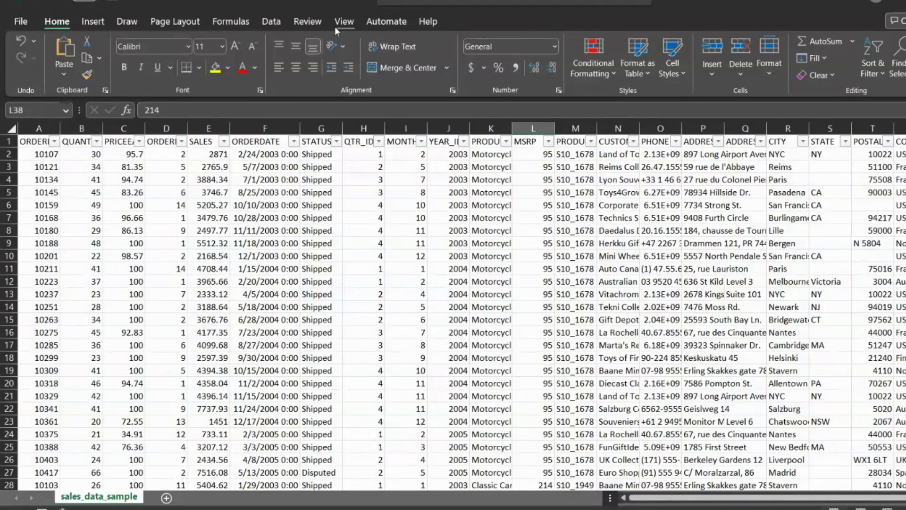
Enable the Developer tab among the ribbon's main tabs and display its commands
left_click(22, 21)
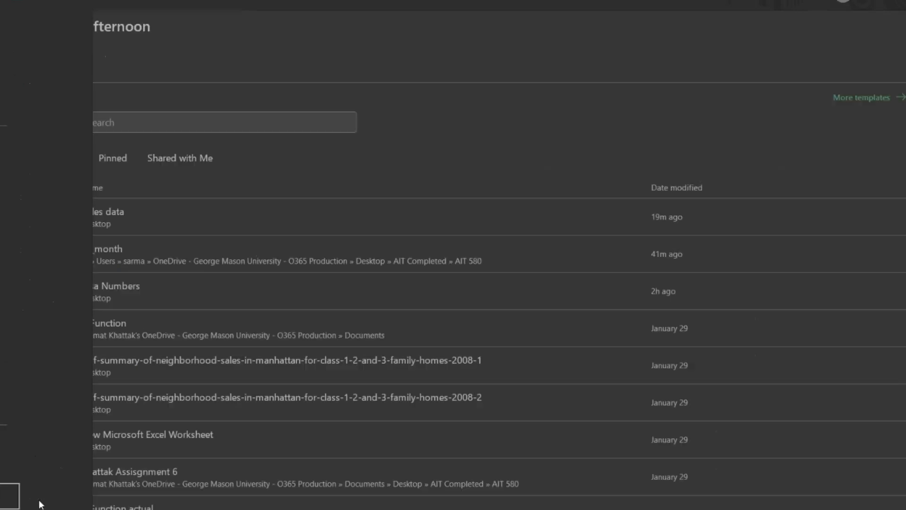
left_click(40, 504)
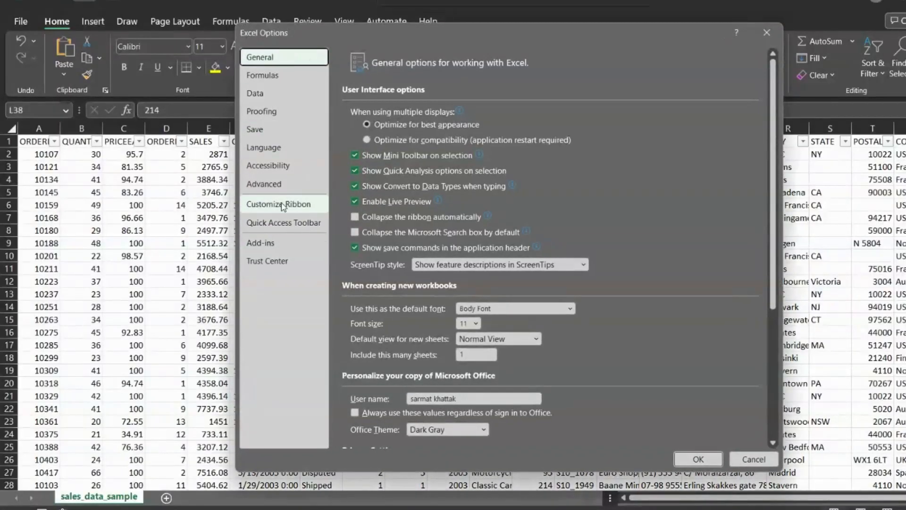
left_click(298, 204)
scroll(585, 316, "down", 2)
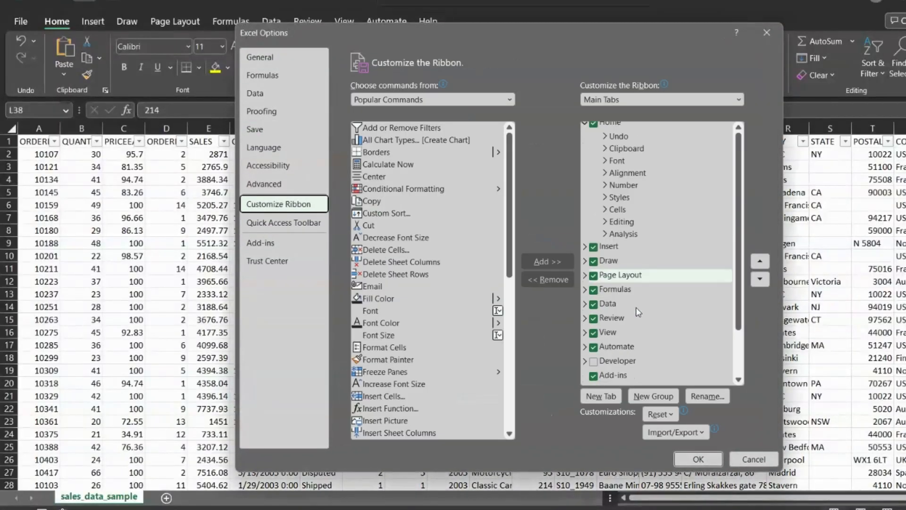
left_click(593, 335)
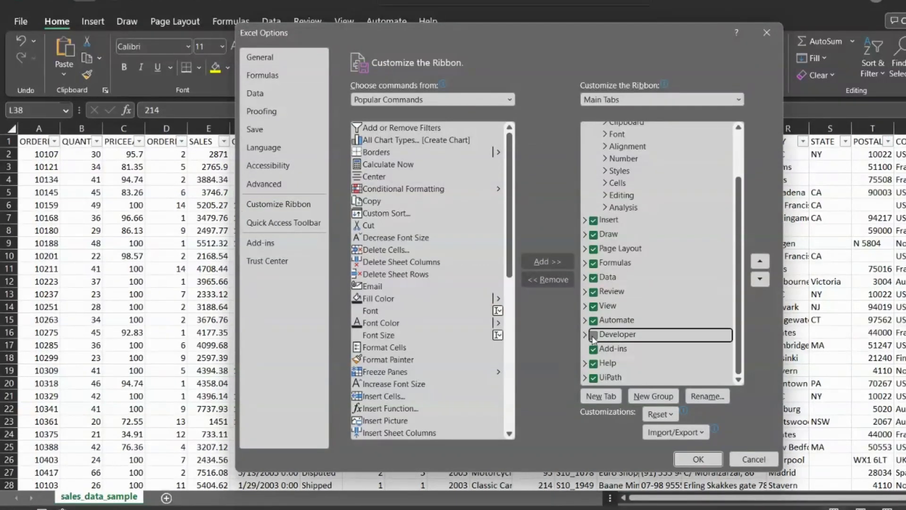
left_click(698, 460)
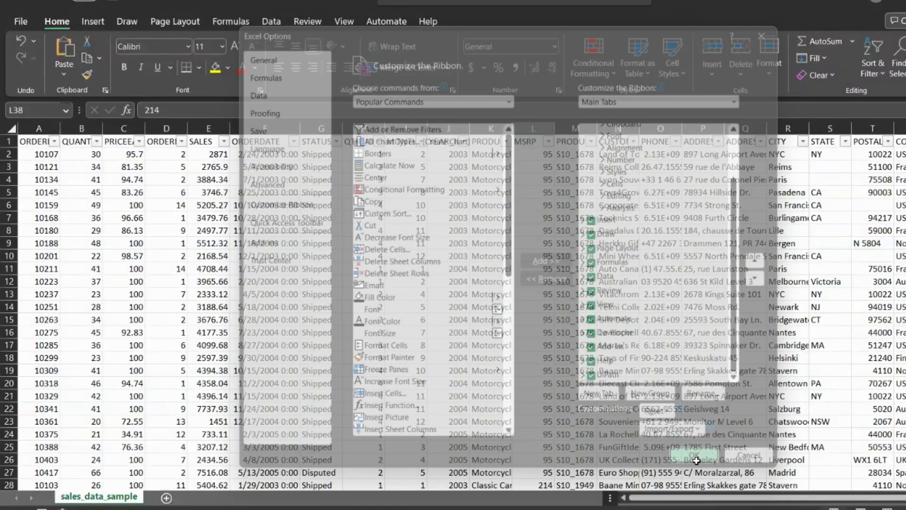
left_click(442, 20)
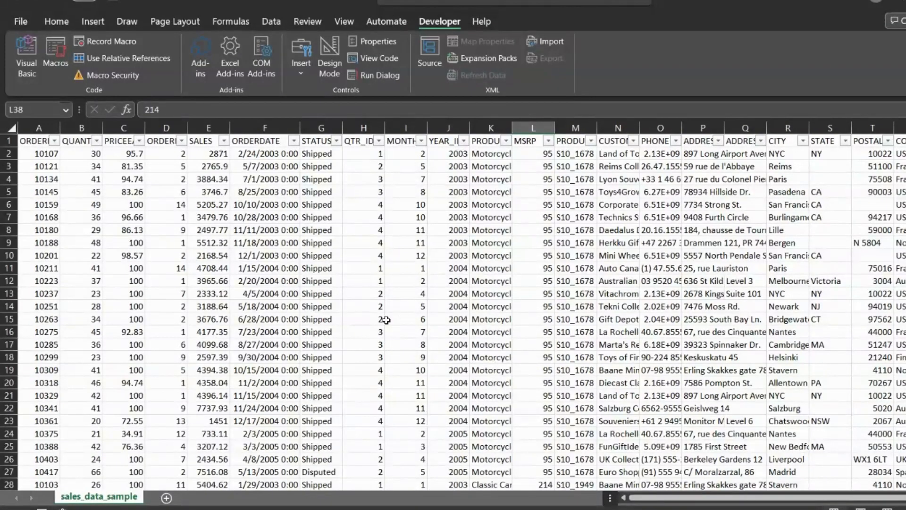
Look over the columns and rows of the sales_data_sample sheet to see what data it holds
scroll(806, 333, "right", 3)
scroll(806, 333, "left", 3)
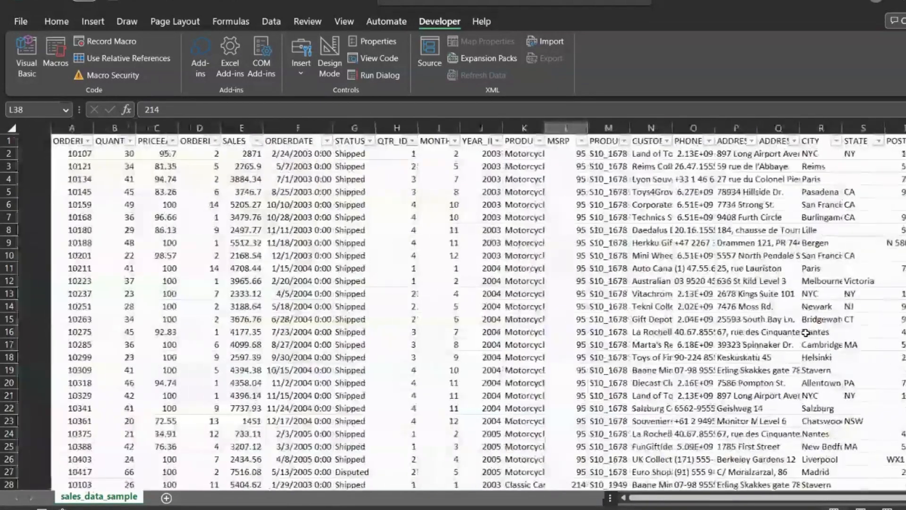
scroll(806, 333, "down", 20)
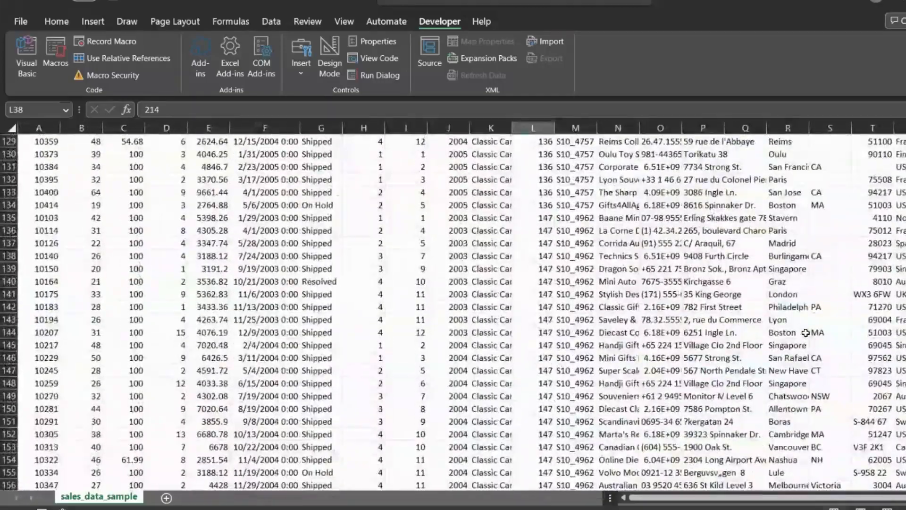
scroll(806, 332, "up", 20)
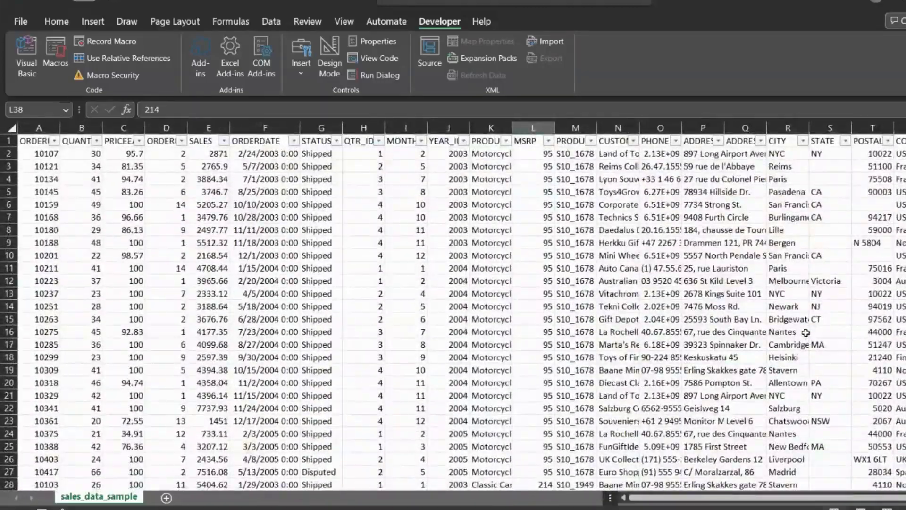
scroll(806, 333, "right", 3)
scroll(806, 332, "left", 3)
scroll(806, 333, "right", 1)
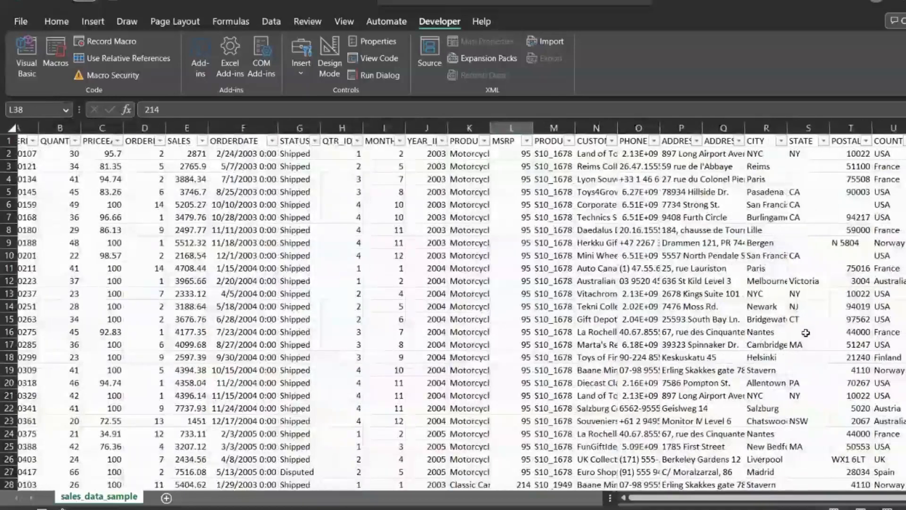
scroll(806, 333, "left", 1)
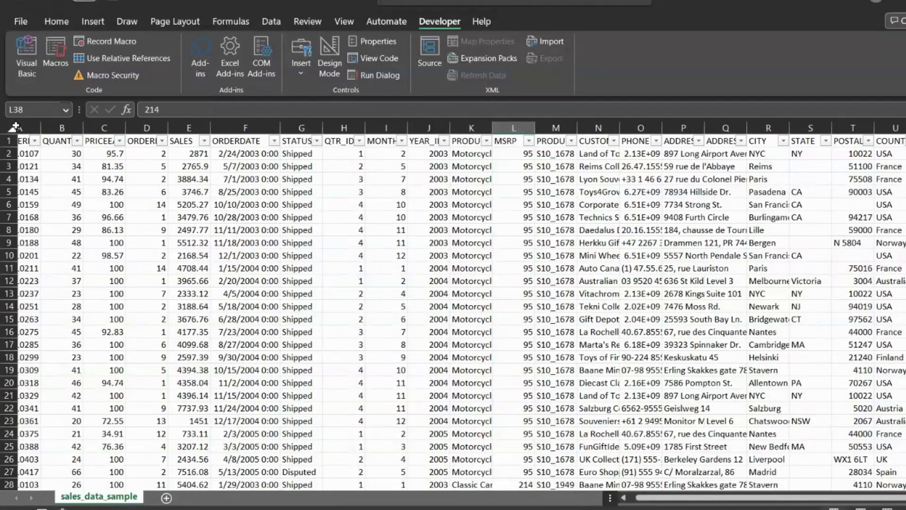
Select the entire sheet and set up a new macro recording named TestS with the shortcut Ctrl+Shift+S
left_click(14, 126)
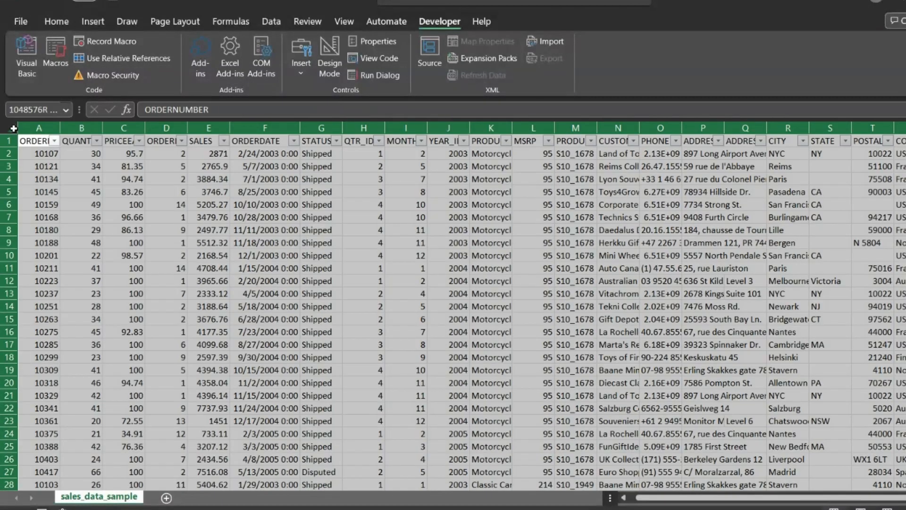
left_click(108, 42)
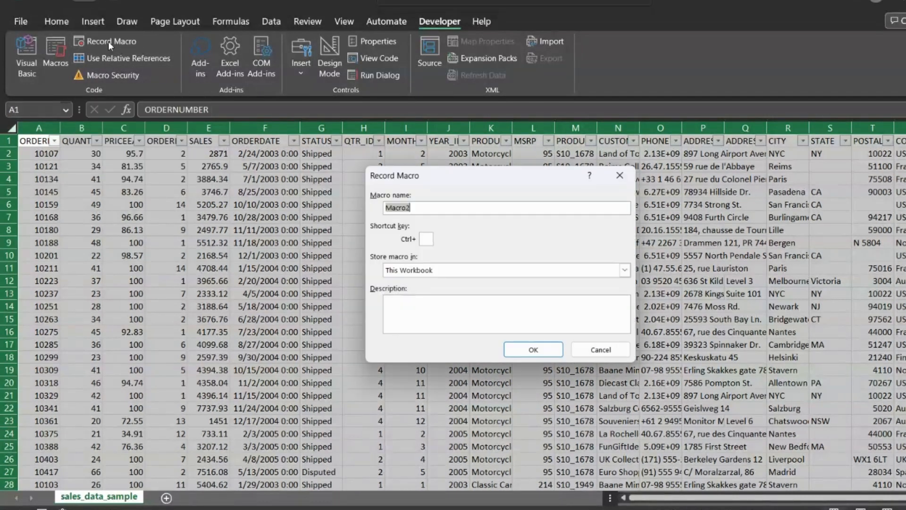
key("BackSpace")
type("Test")
type("S")
Describe the macro as filtering the Excel spreadsheet and start recording it in this workbook
left_click(468, 307)
type("T")
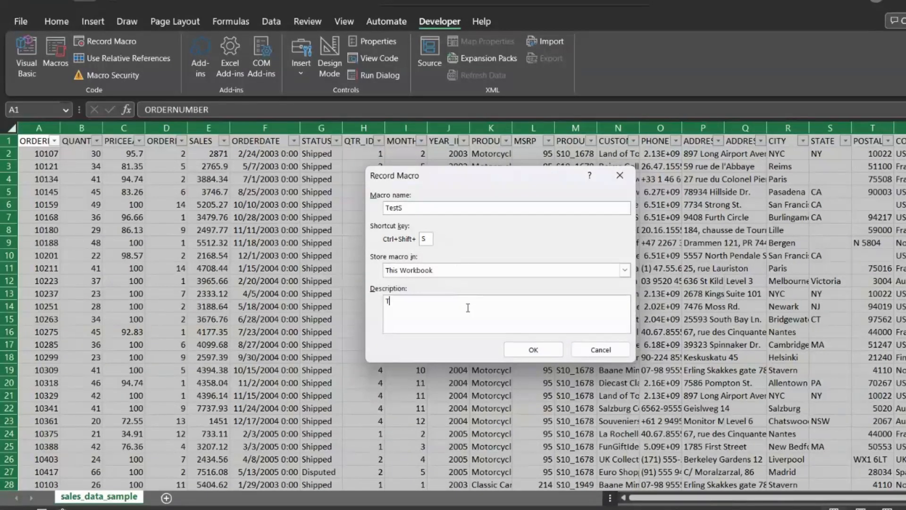
type("his filter the excel spreadhs")
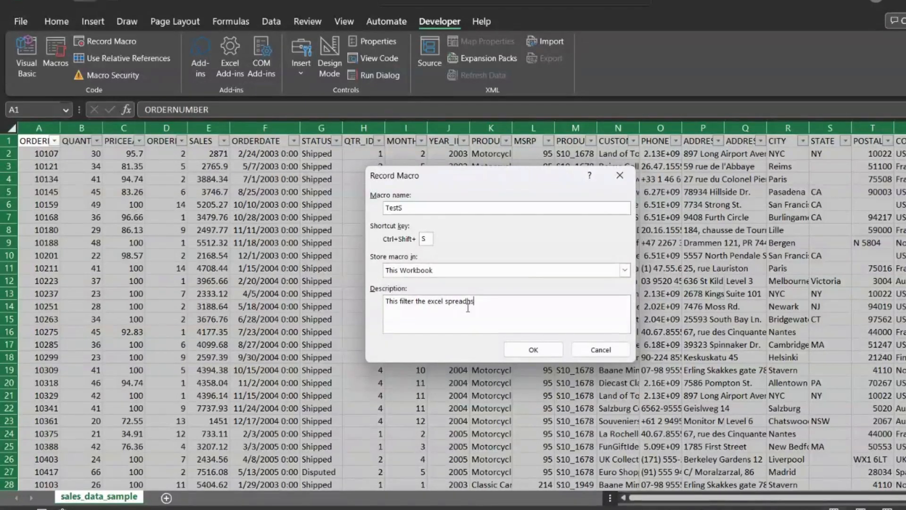
key("BackSpace")
key("BackSpace")
type("she")
left_click(534, 350)
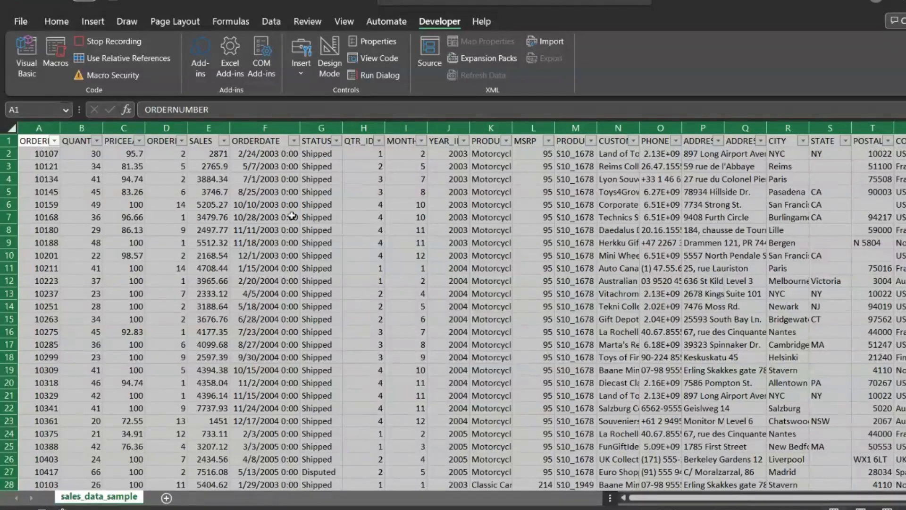
Examine the filter choices of the PRODUCTLINE and STATUS columns without applying any filter
left_click(506, 141)
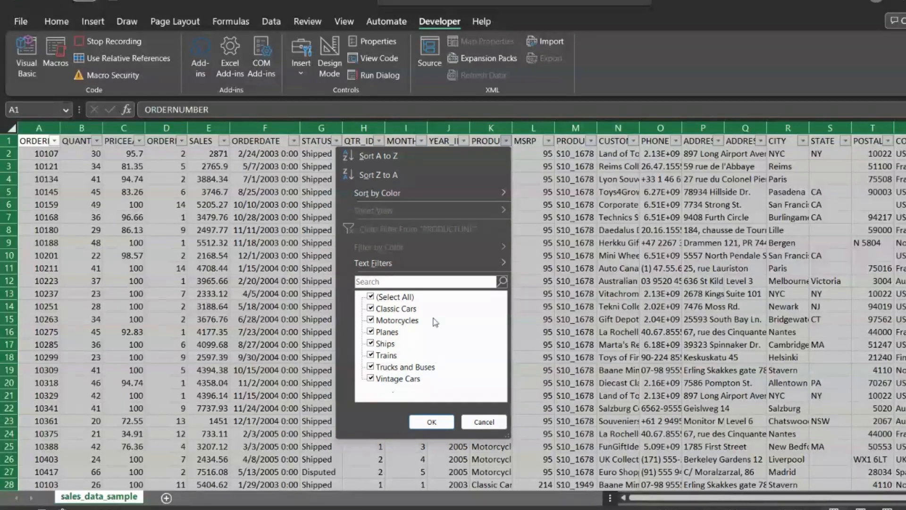
left_click(493, 423)
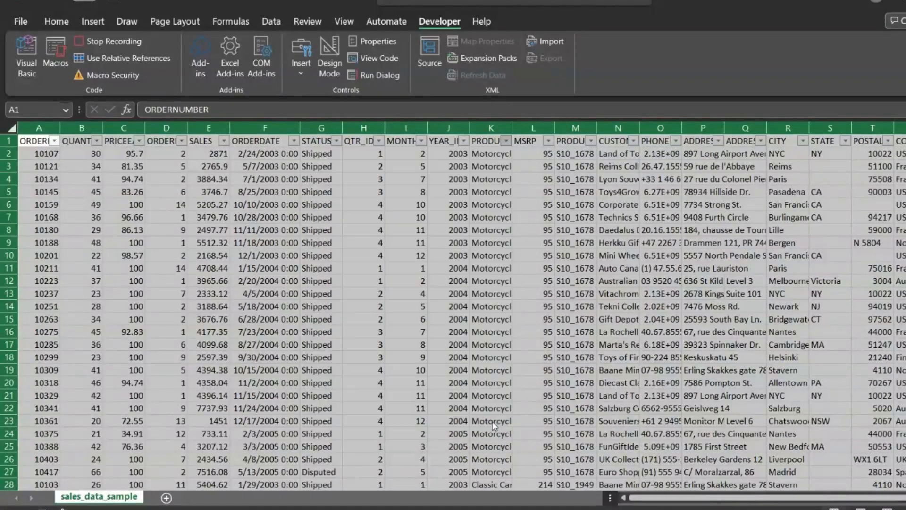
left_click(336, 142)
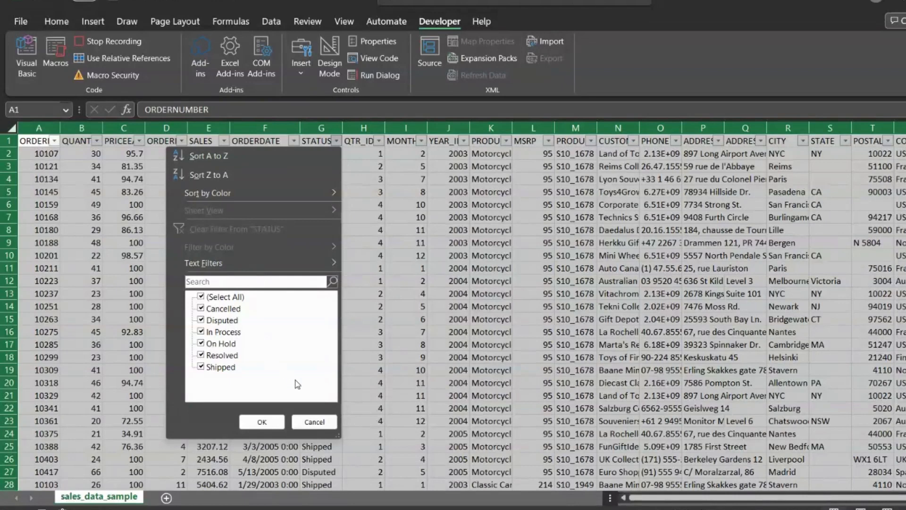
left_click(315, 422)
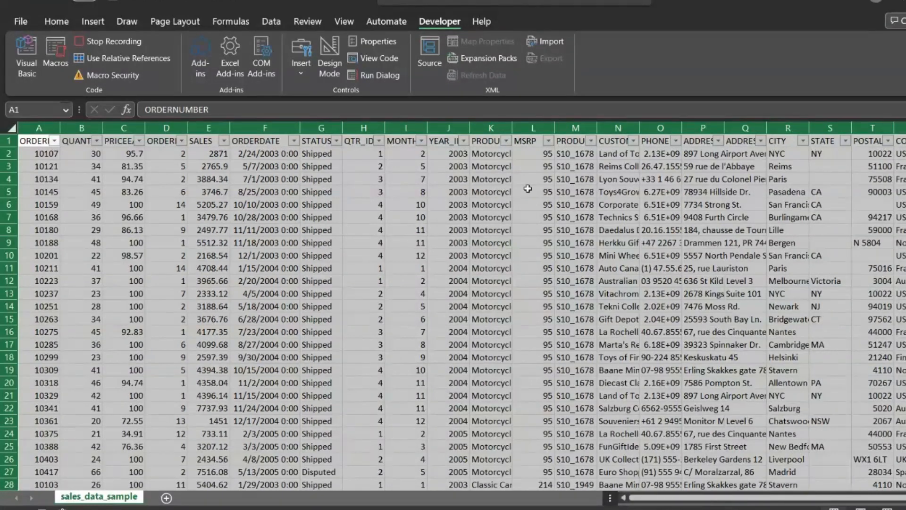
left_click(506, 142)
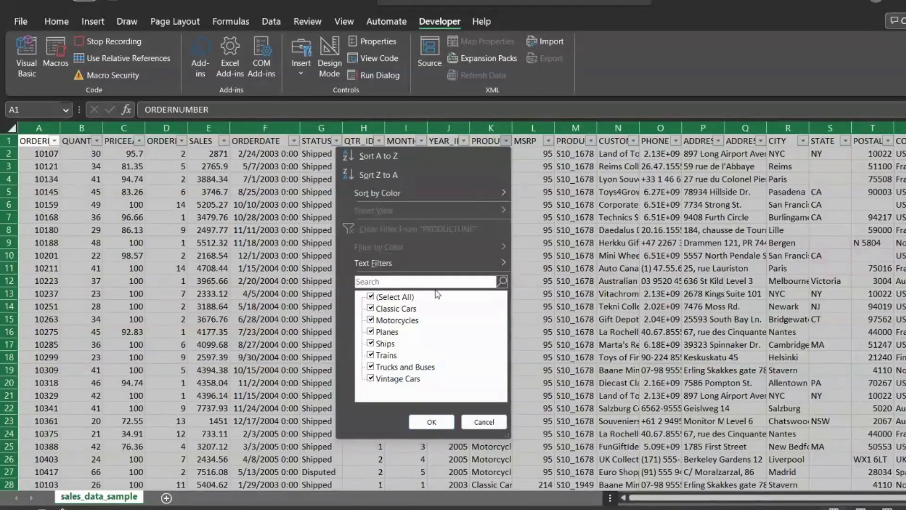
Stop the macro recording and clear the whole-sheet selection by selecting cell M12
left_click(105, 45)
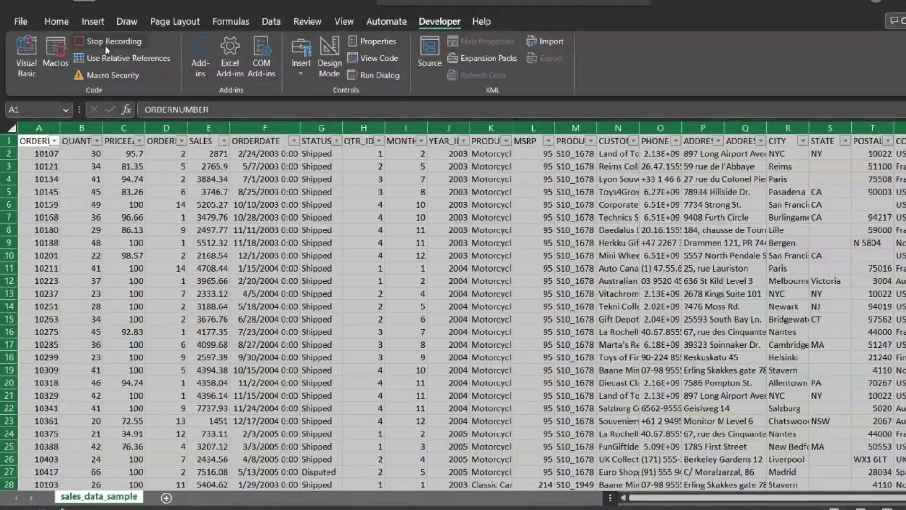
left_click(105, 45)
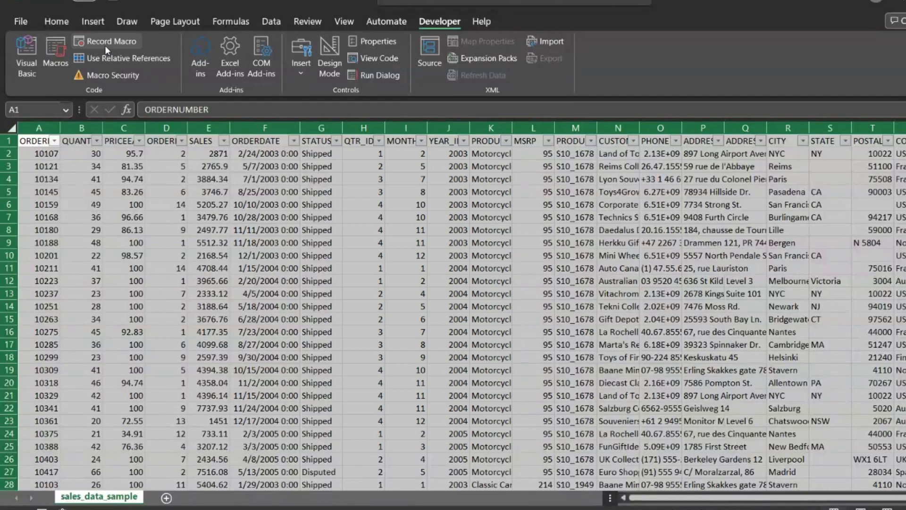
left_click(563, 281)
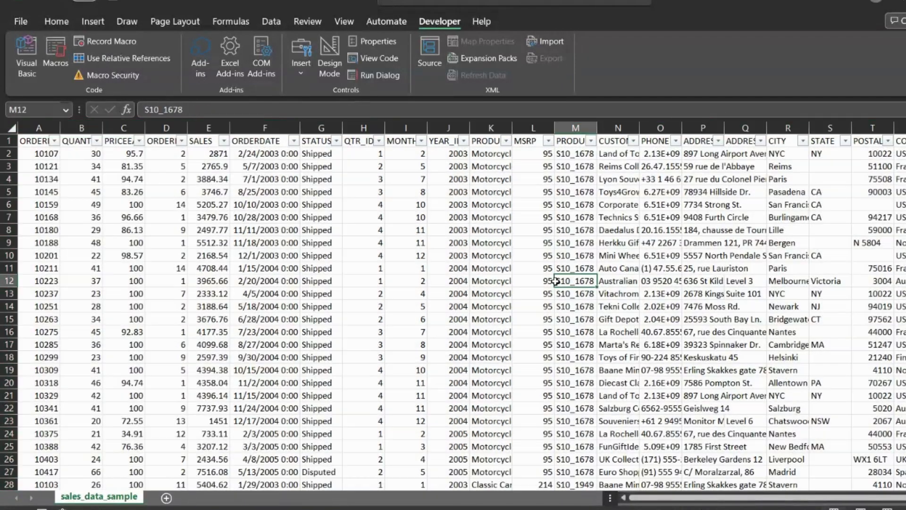
Check which values can be filtered in the PRODUCTLINE and STATUS columns, cancelling both filters without changes
left_click(506, 142)
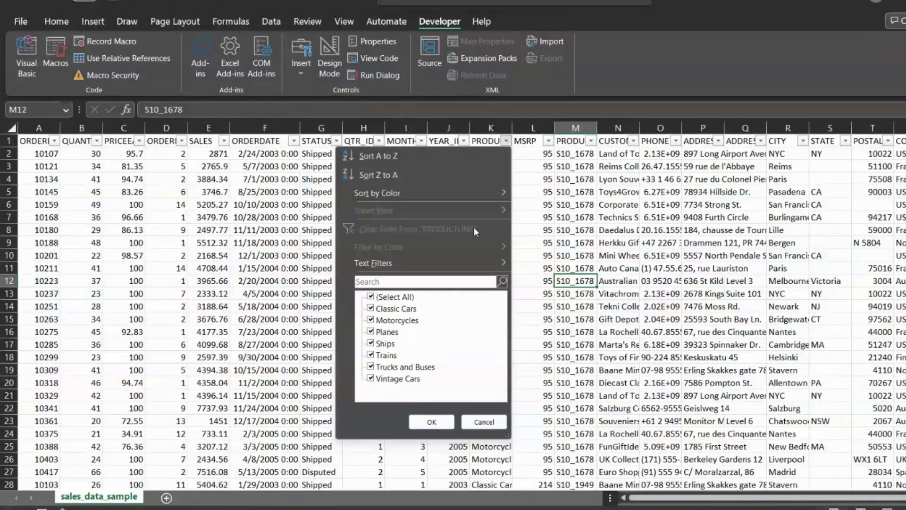
left_click(372, 311)
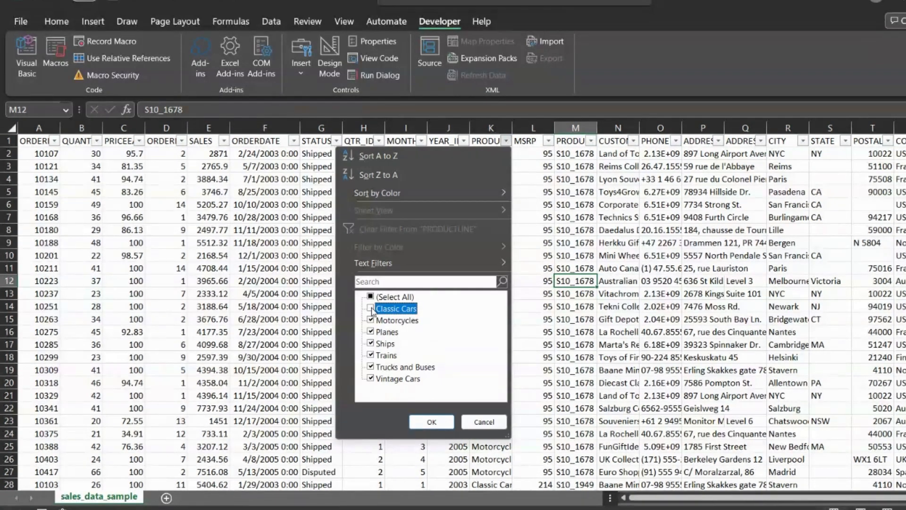
left_click(484, 421)
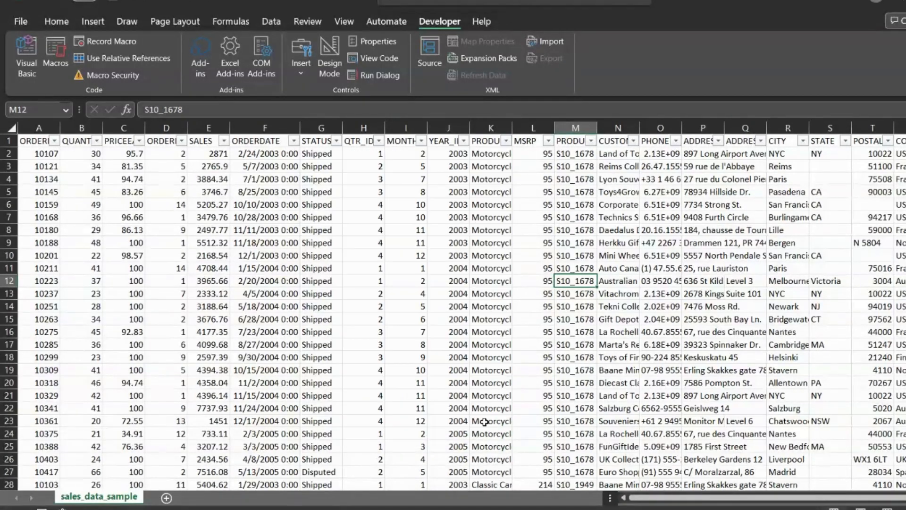
left_click(336, 142)
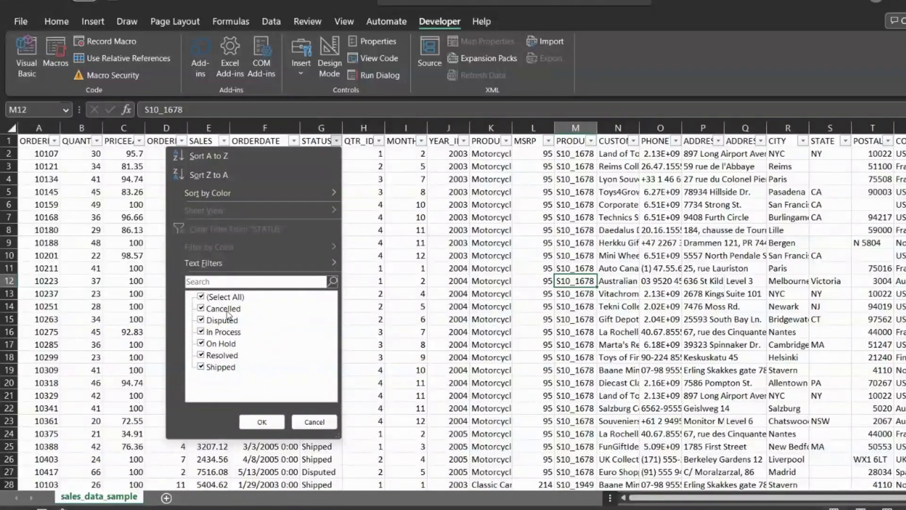
left_click(315, 422)
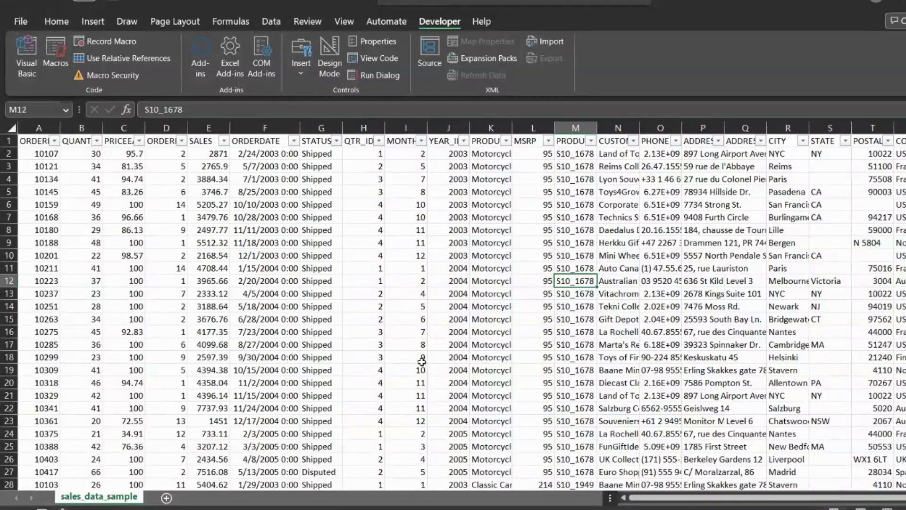
key("ctrl+shift+m")
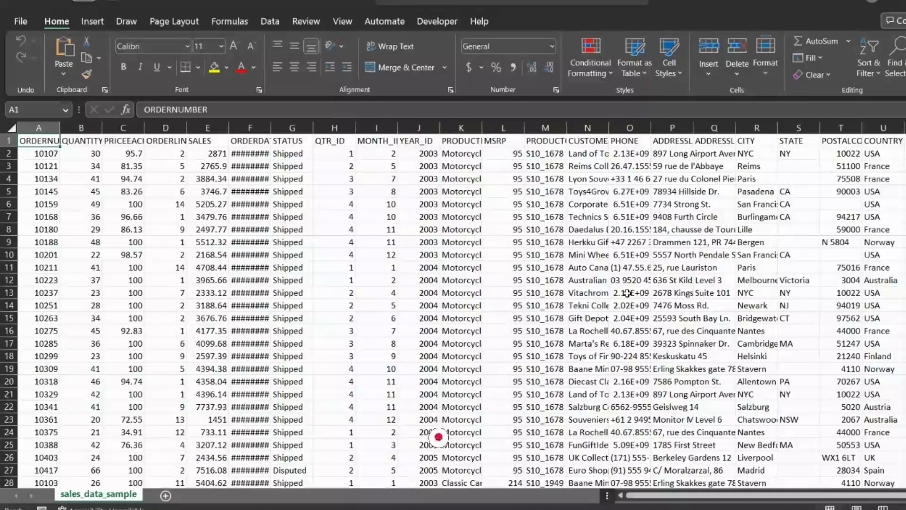
Set up a new macro recording named Test10 with the shortcut Ctrl+Shift+D
left_click(446, 22)
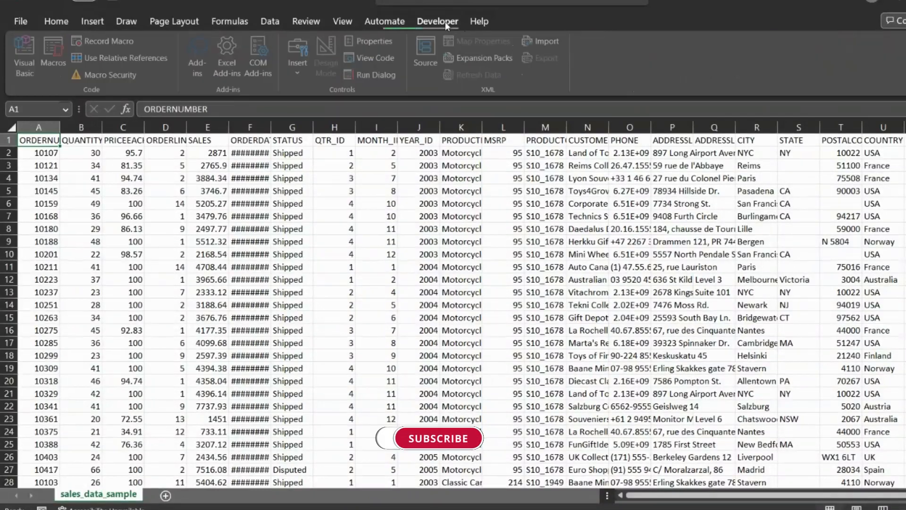
left_click(110, 41)
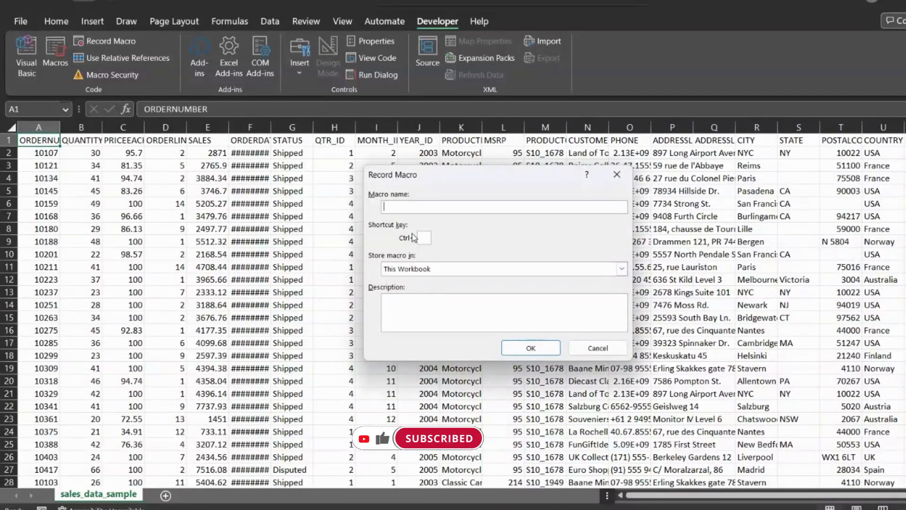
type("T")
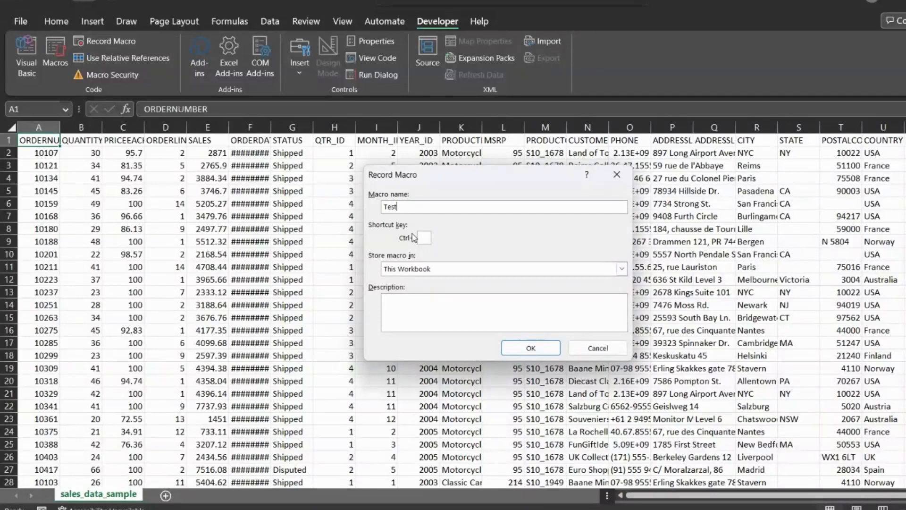
type("est")
type("10")
type("D")
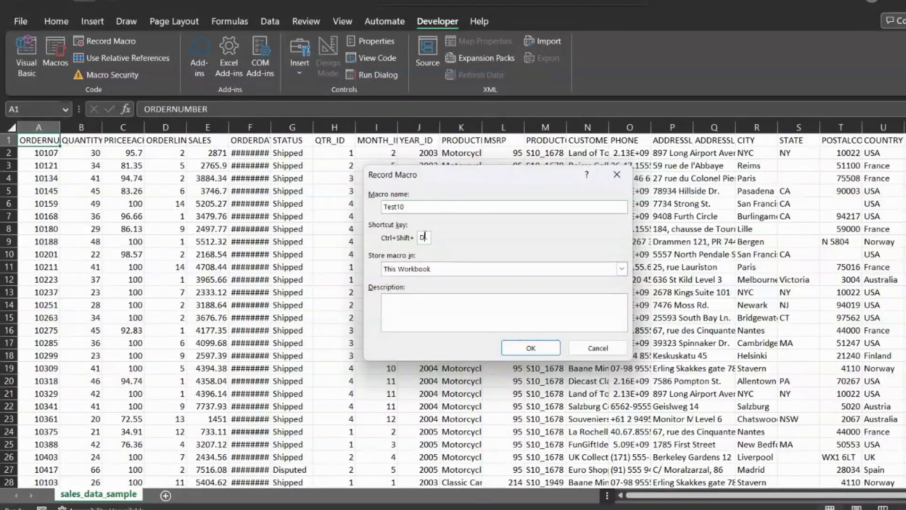
Describe the macro as "Filter the class cars", "Highlight cancelled orders" and "Highlight Orders on Hold", and start recording it in this workbook
left_click(435, 303)
type("Filter the")
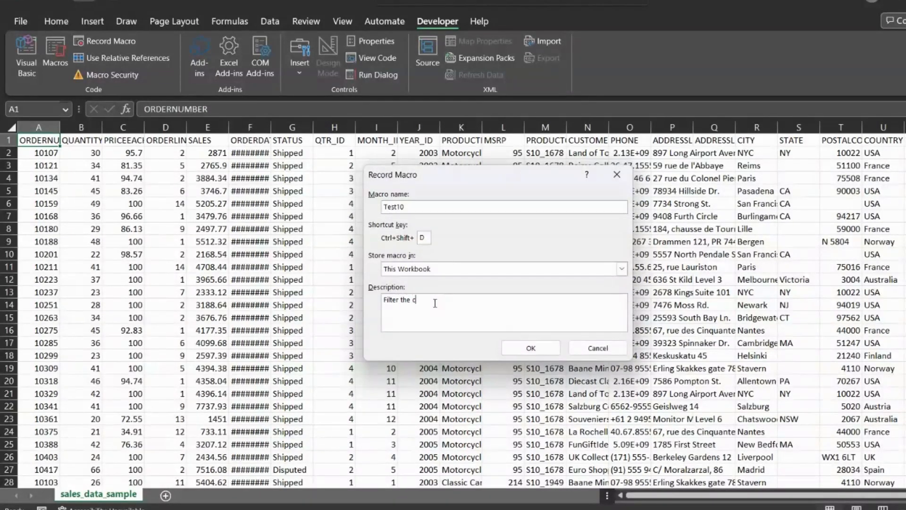
type(" class cars")
key("Return")
type("Highlis")
key("BackSpace")
key("BackSpace")
key("BackSpace")
type("light can")
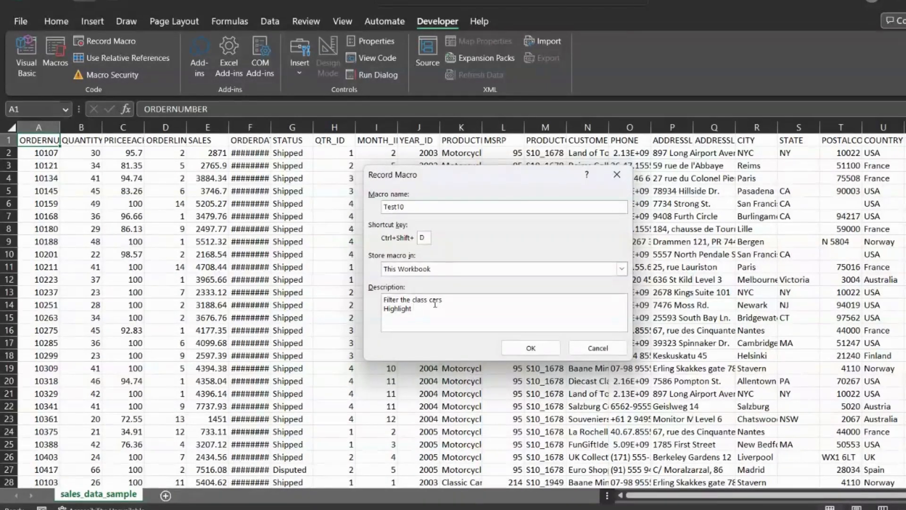
type("celle")
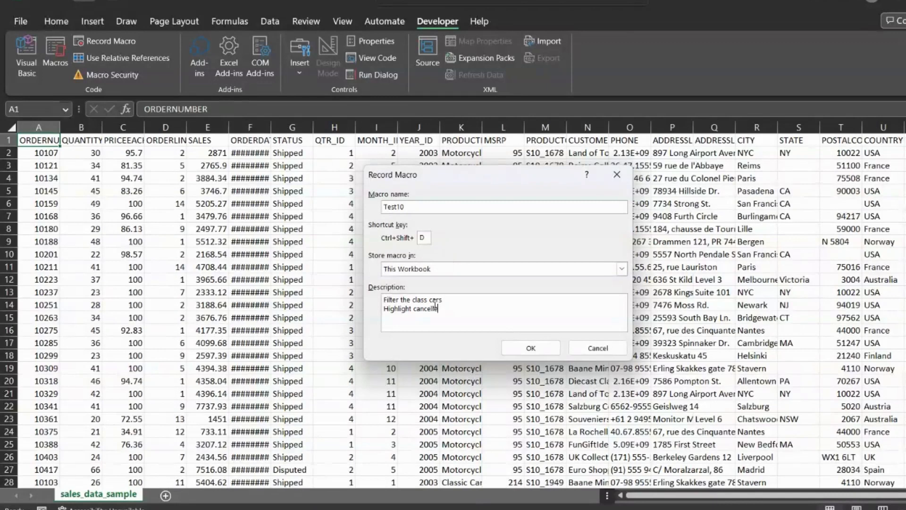
type("d order")
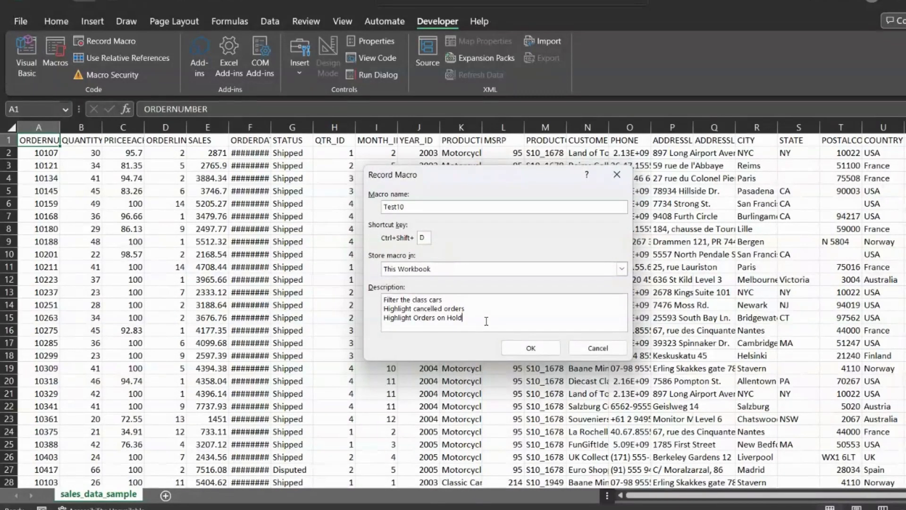
left_click(518, 346)
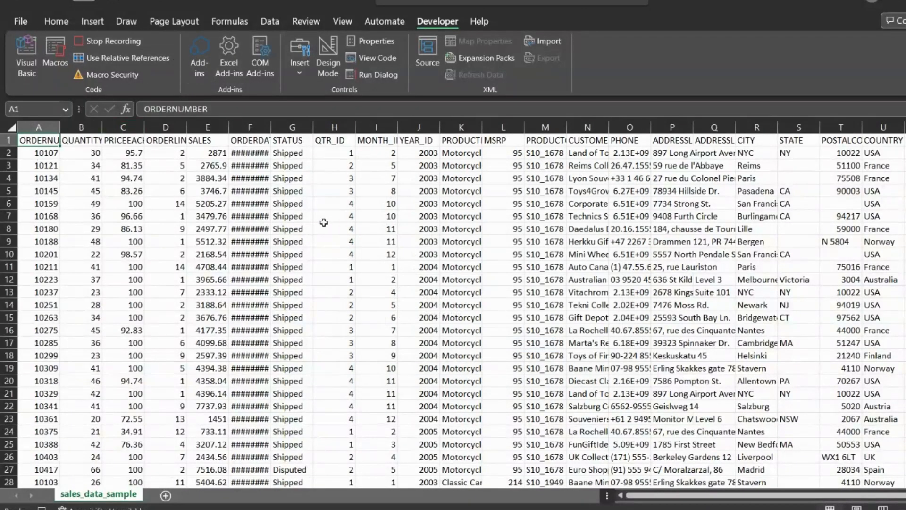
Select the whole sheet and add filters to all its header cells
left_click(11, 127)
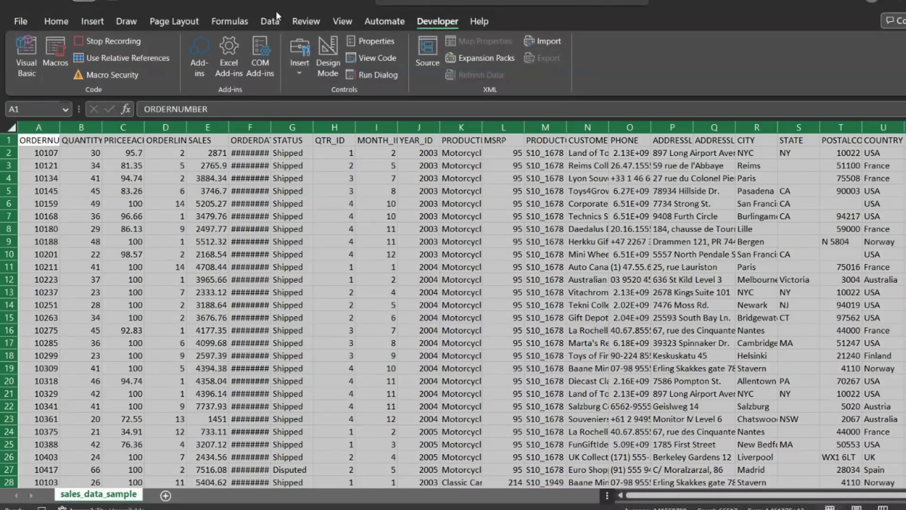
left_click(269, 21)
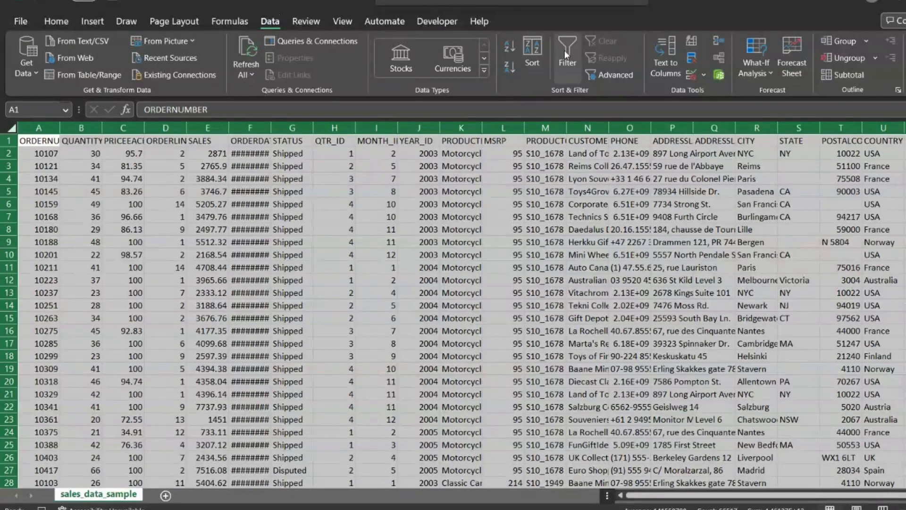
left_click(566, 52)
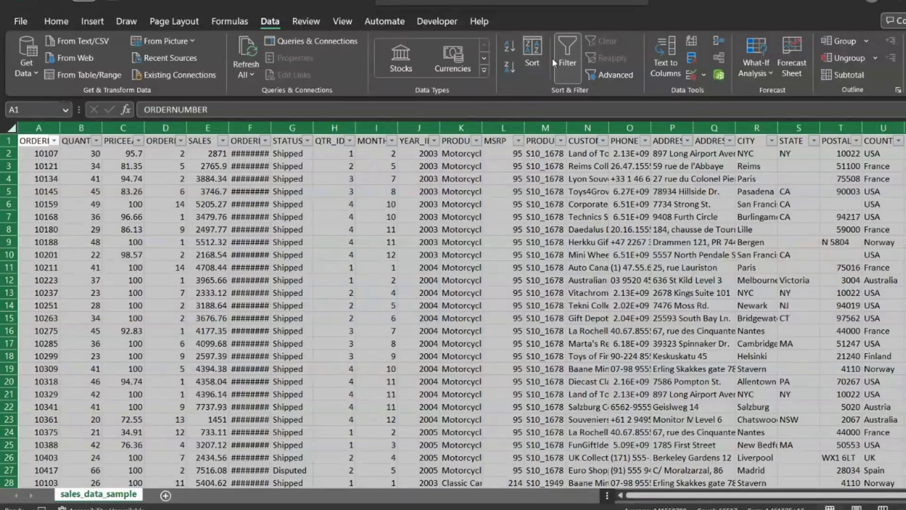
Filter the PRODUCTLINE column to Classic Cars only and autofit the width of all columns
left_click(476, 140)
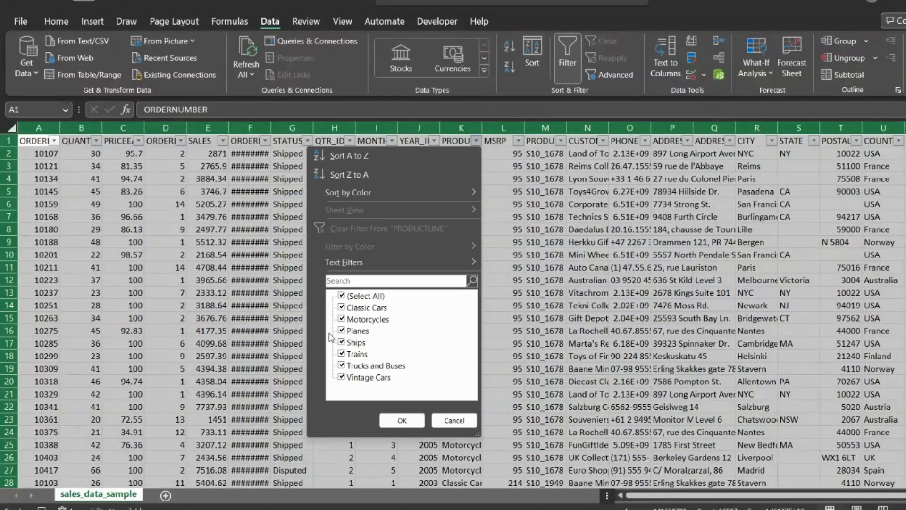
left_click(344, 297)
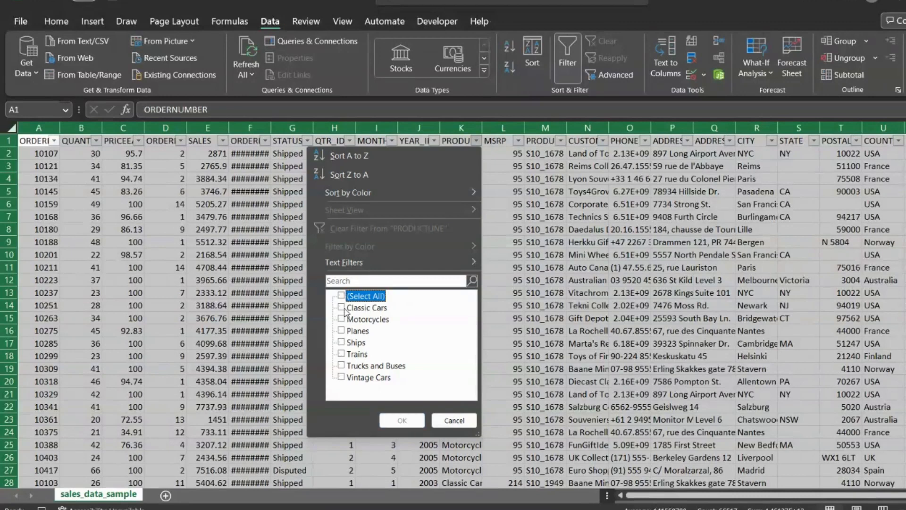
left_click(342, 307)
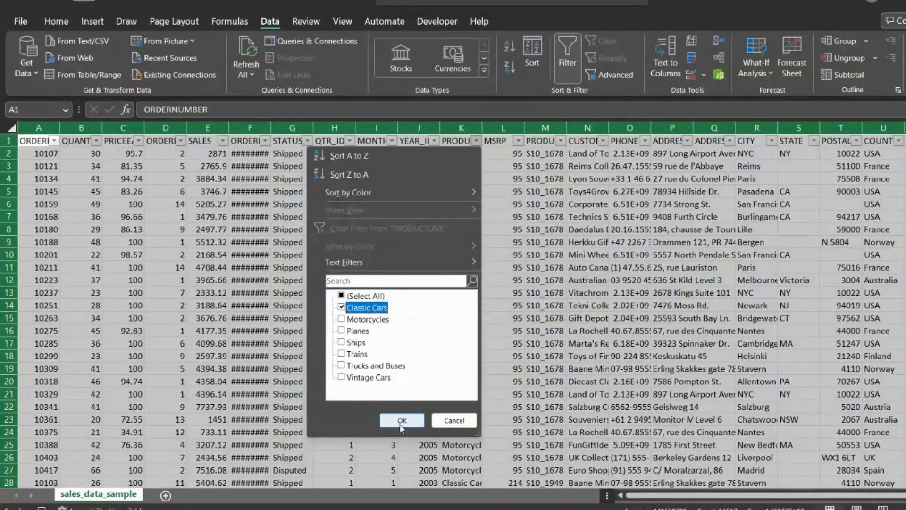
left_click(401, 421)
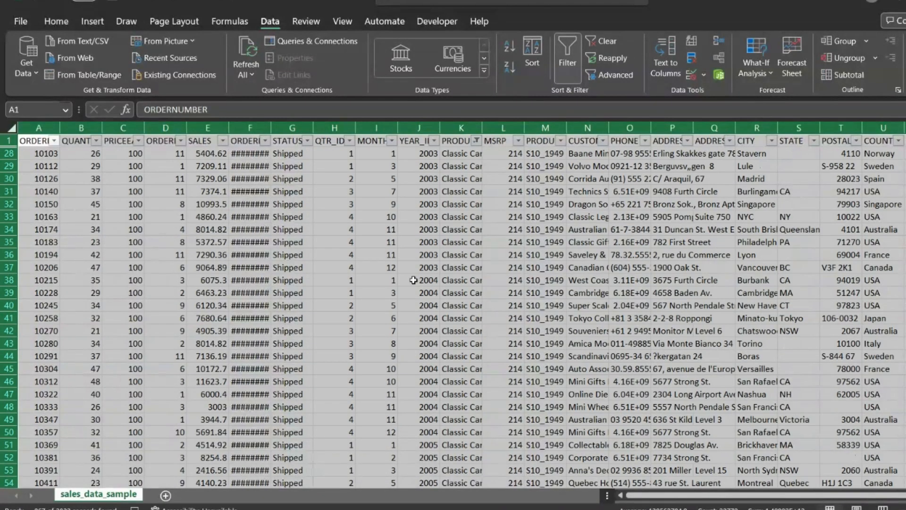
double_click(314, 125)
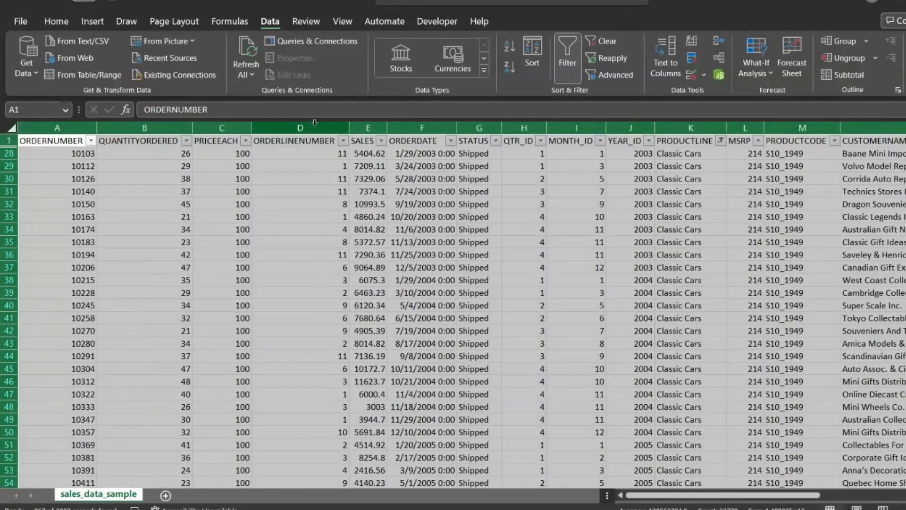
Start an Equal To highlight rule on the whole STATUS column for the value Cancelled
left_click(475, 126)
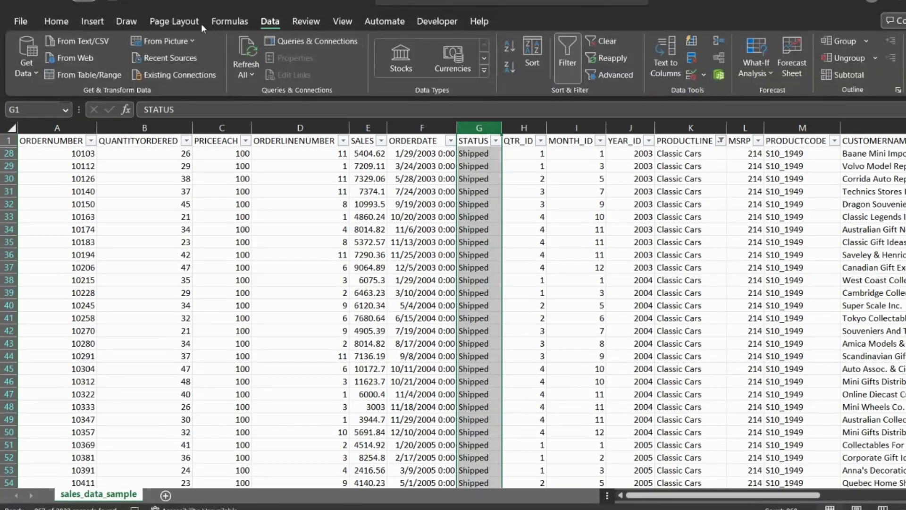
left_click(57, 21)
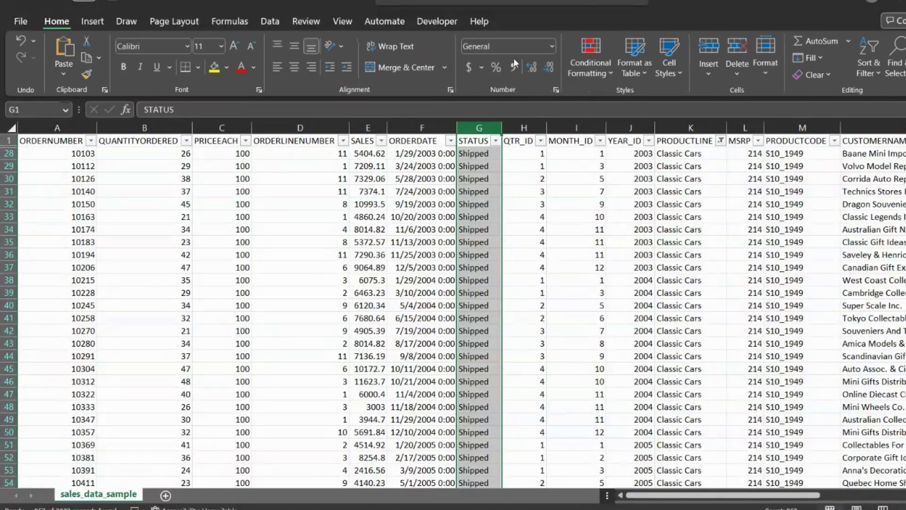
left_click(608, 69)
mouse_move(663, 102)
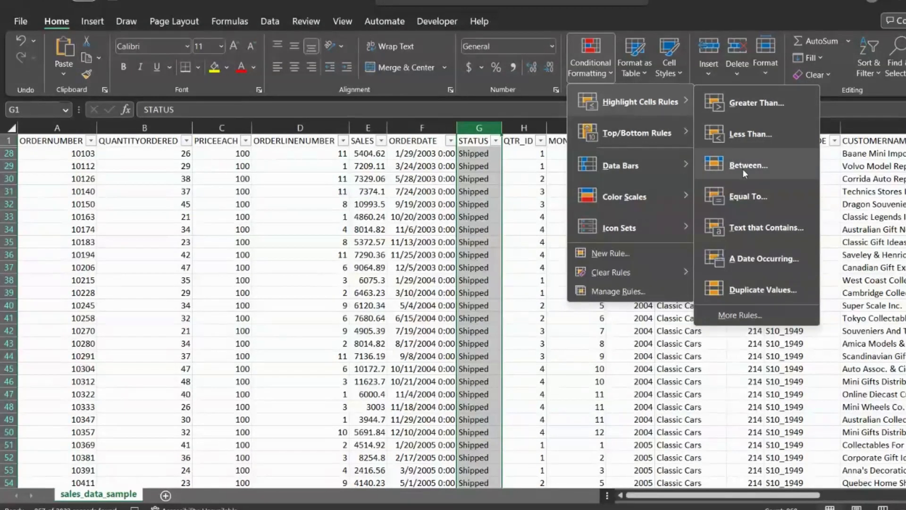
left_click(748, 196)
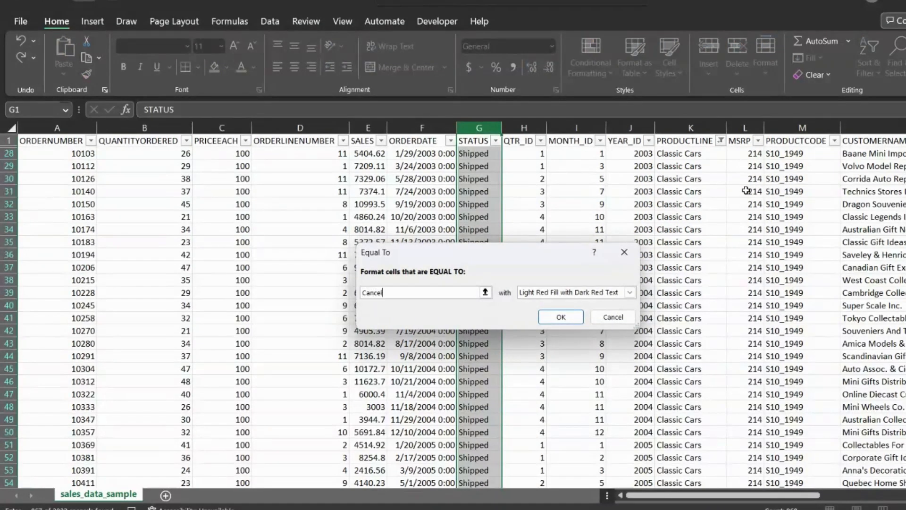
Give the Cancelled rule a custom format with a solid red fill and apply it to the STATUS column
left_click(630, 292)
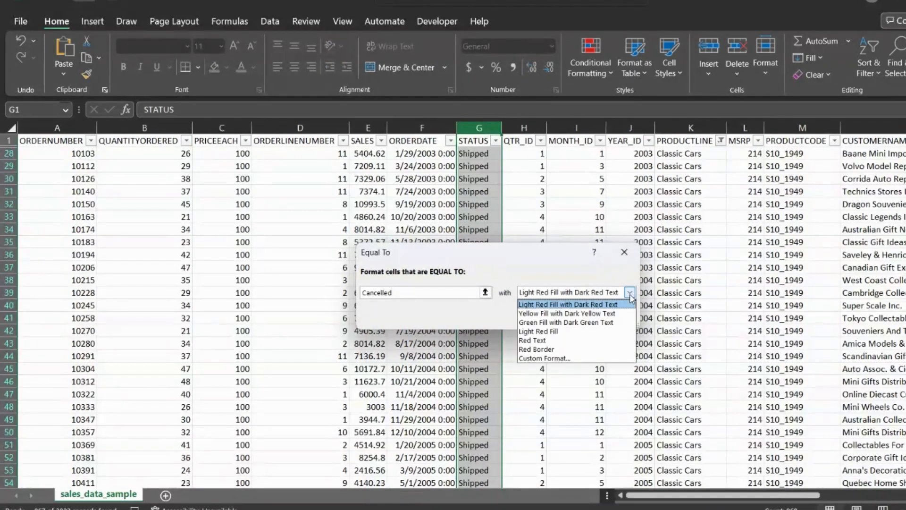
left_click(547, 358)
left_click(343, 261)
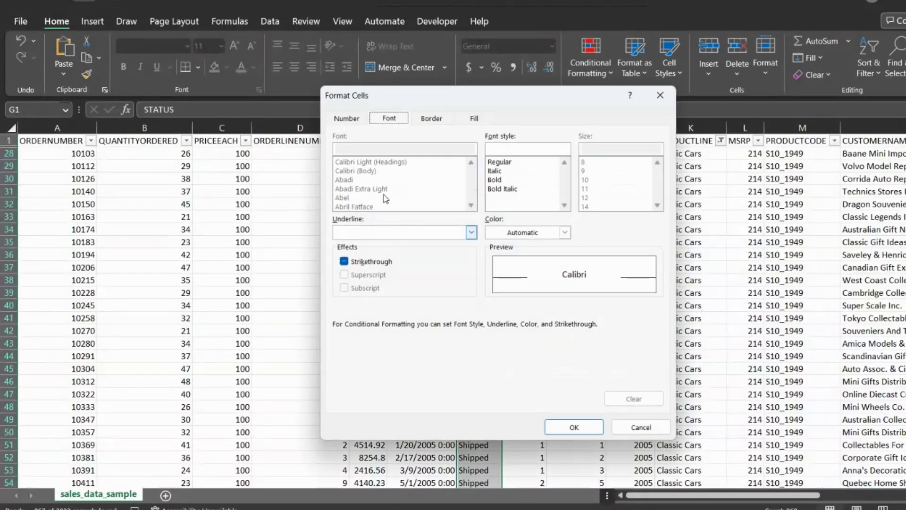
left_click(475, 119)
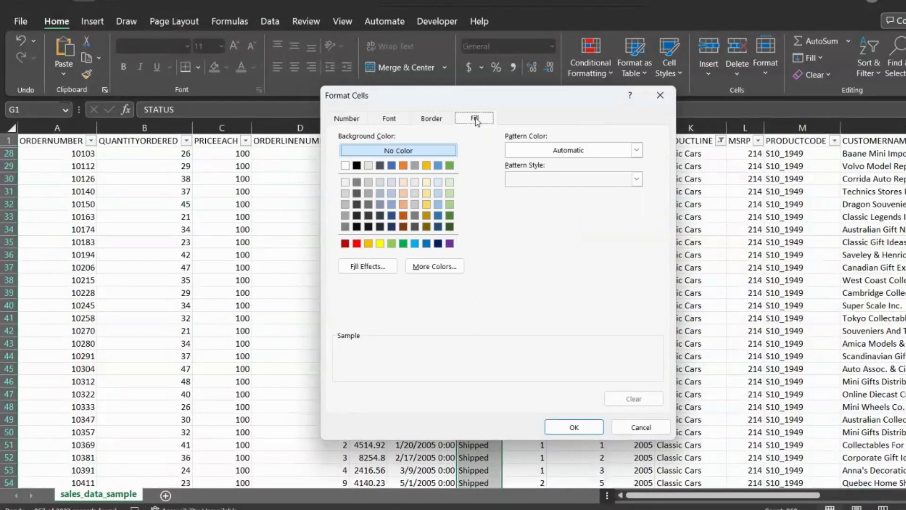
left_click(357, 243)
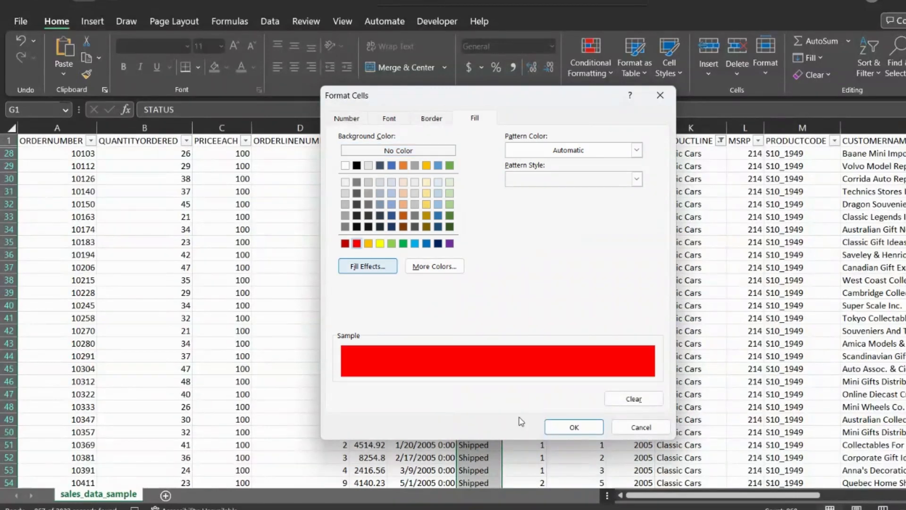
left_click(575, 427)
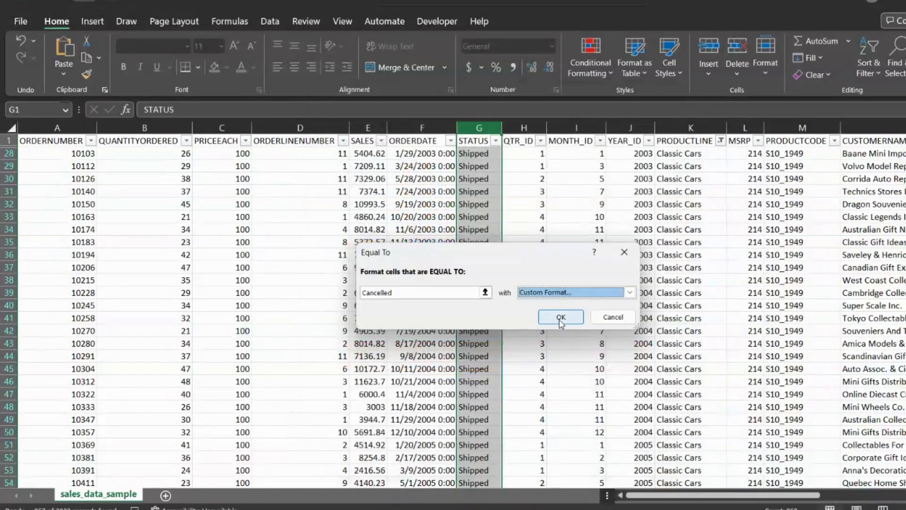
left_click(561, 317)
Start a second Equal To highlight rule on the STATUS column for the value "on hold"
scroll(528, 342, "down", 8)
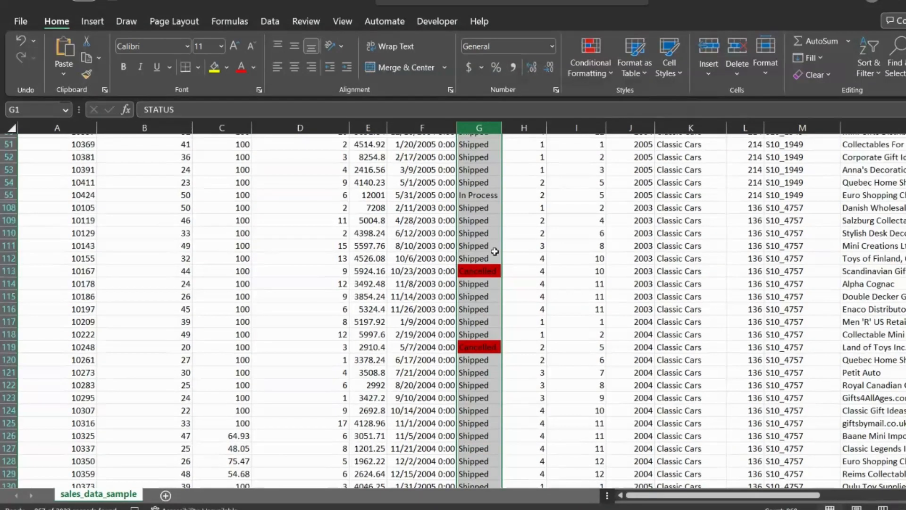
scroll(488, 386, "up", 3)
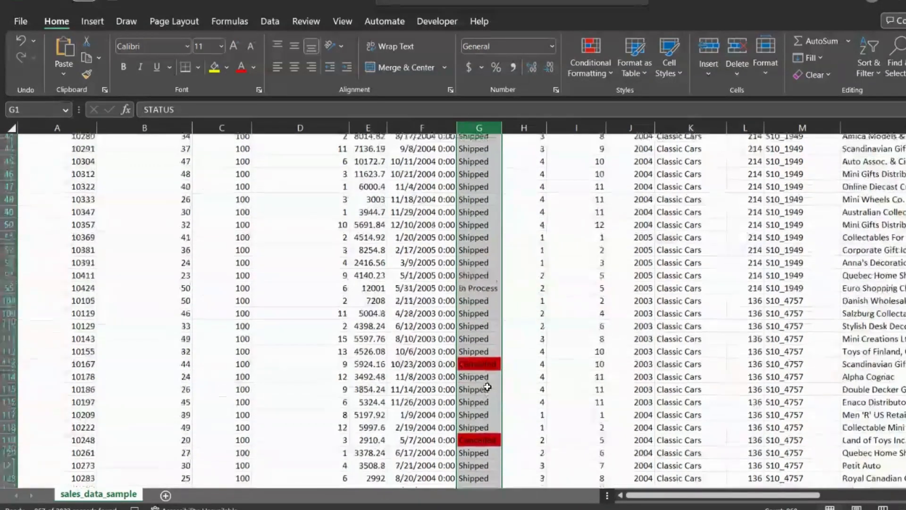
scroll(487, 386, "up", 1)
left_click(608, 66)
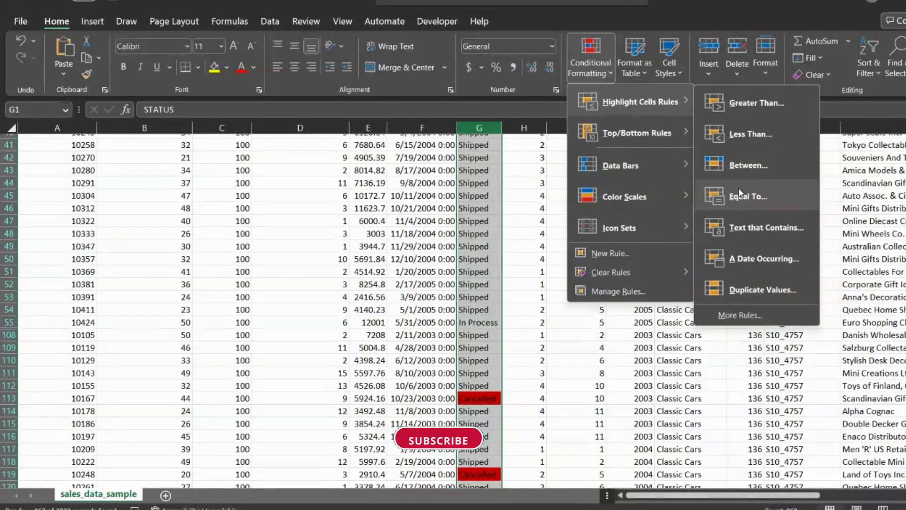
left_click(740, 193)
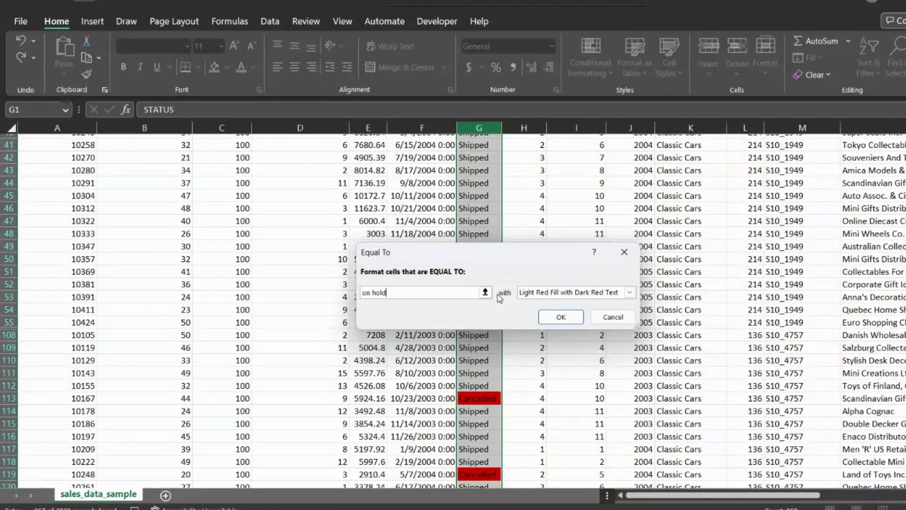
Give the "on hold" rule a custom format with an orange fill, apply it and check the highlighted orders
left_click(630, 293)
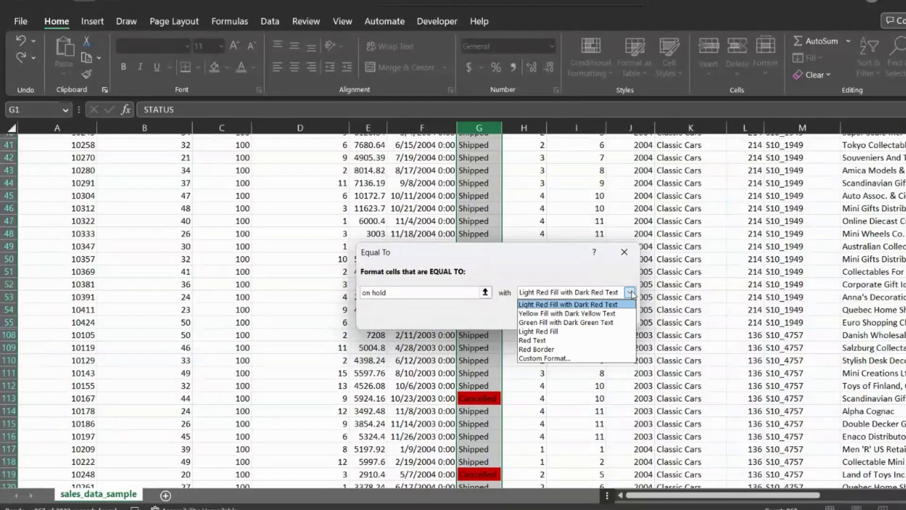
left_click(548, 358)
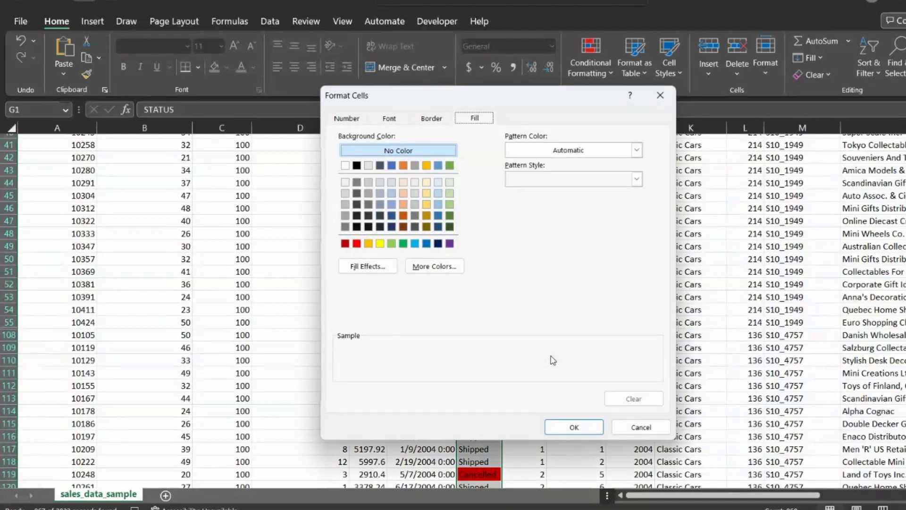
left_click(380, 244)
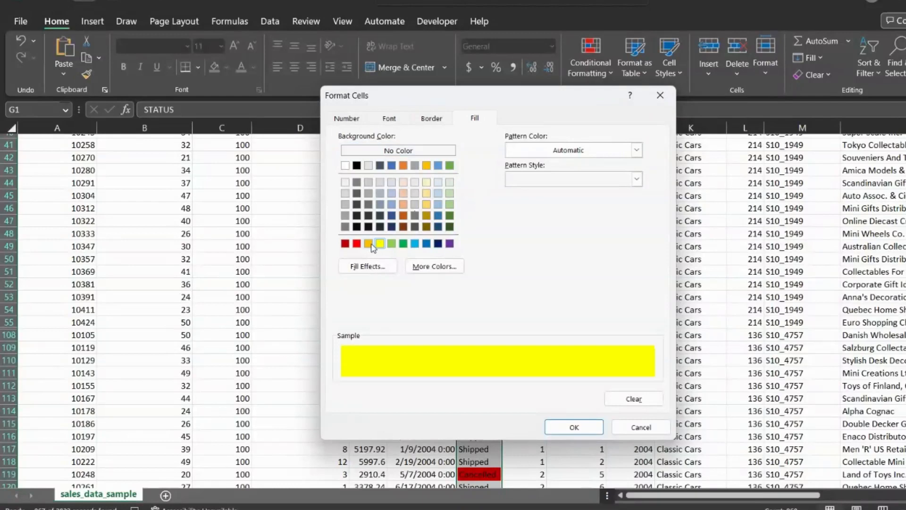
left_click(368, 243)
left_click(585, 425)
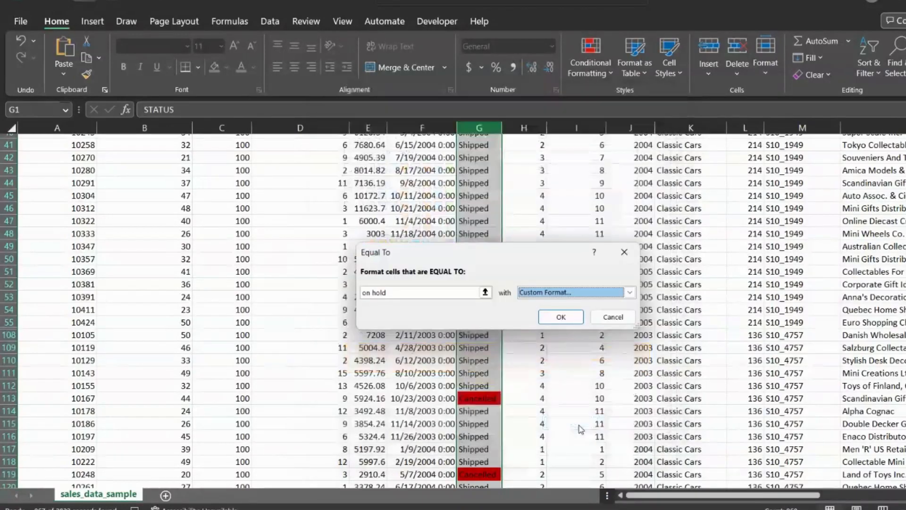
left_click(561, 317)
scroll(546, 368, "down", 7)
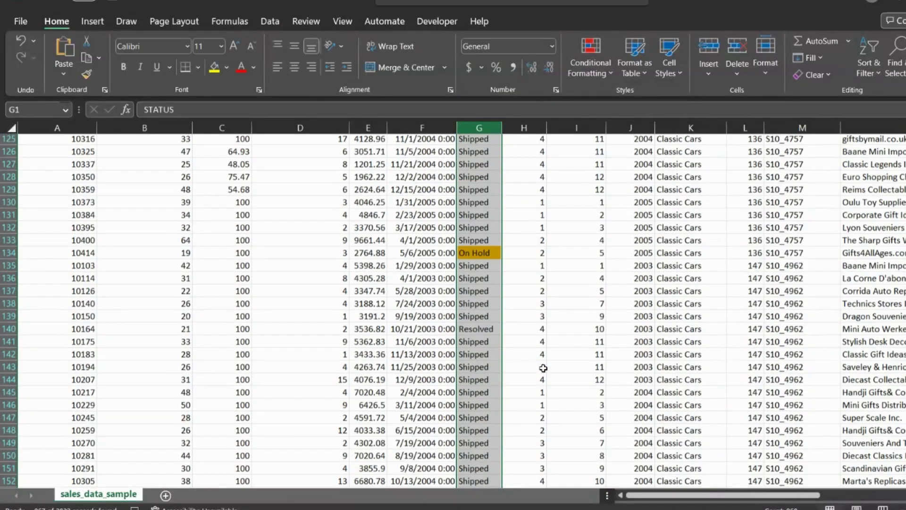
Stop recording the macro and deselect the STATUS column
scroll(544, 368, "up", 3)
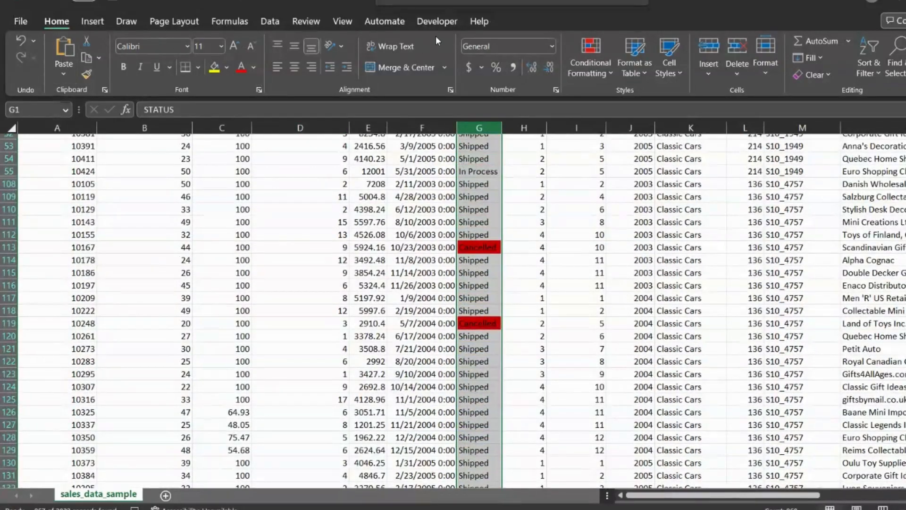
left_click(439, 21)
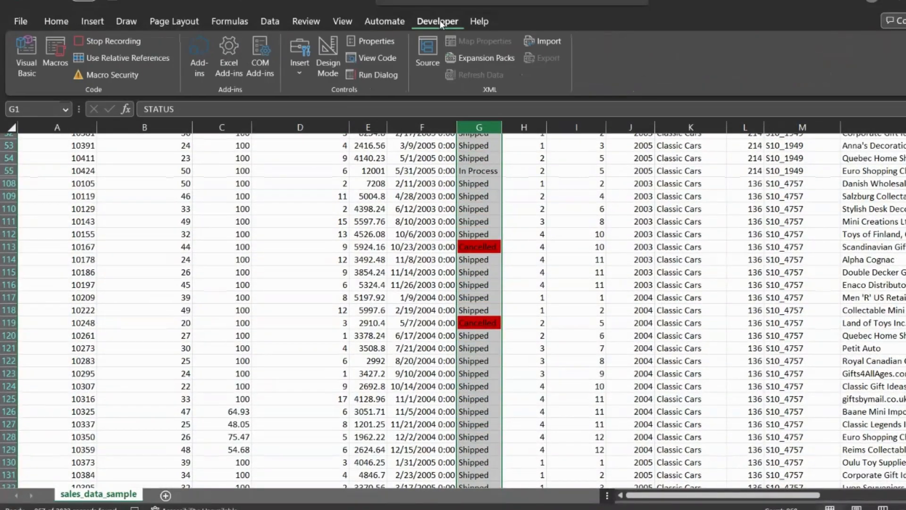
left_click(111, 40)
left_click(553, 382)
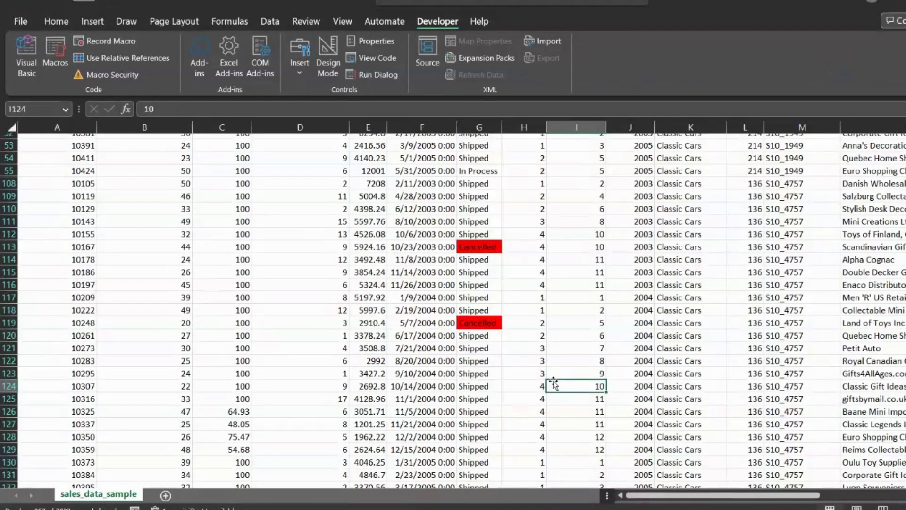
Clear the conditional formatting rules from the whole STATUS column
scroll(553, 382, "up", 8)
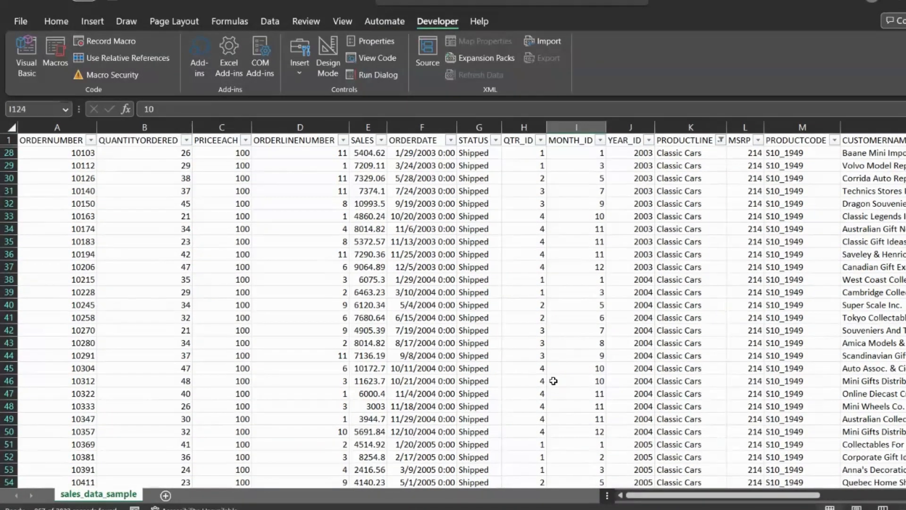
key("ctrl+shift+s")
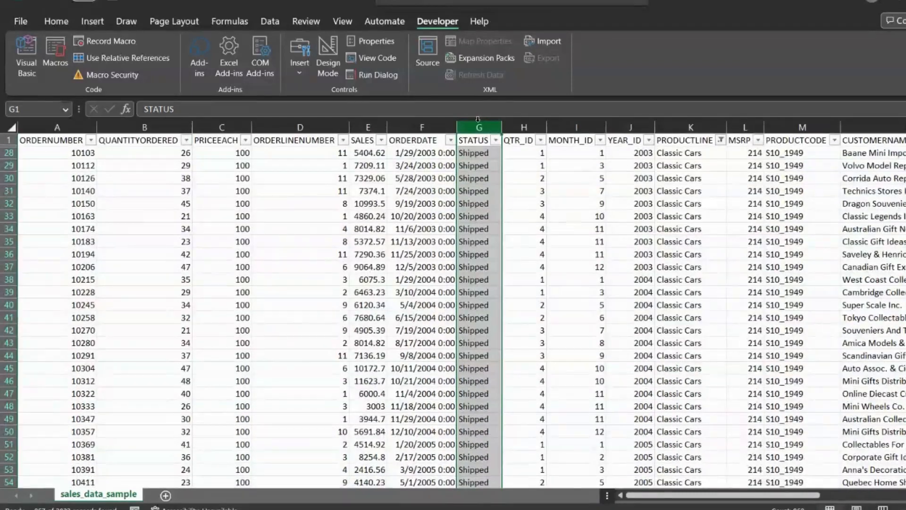
left_click(91, 20)
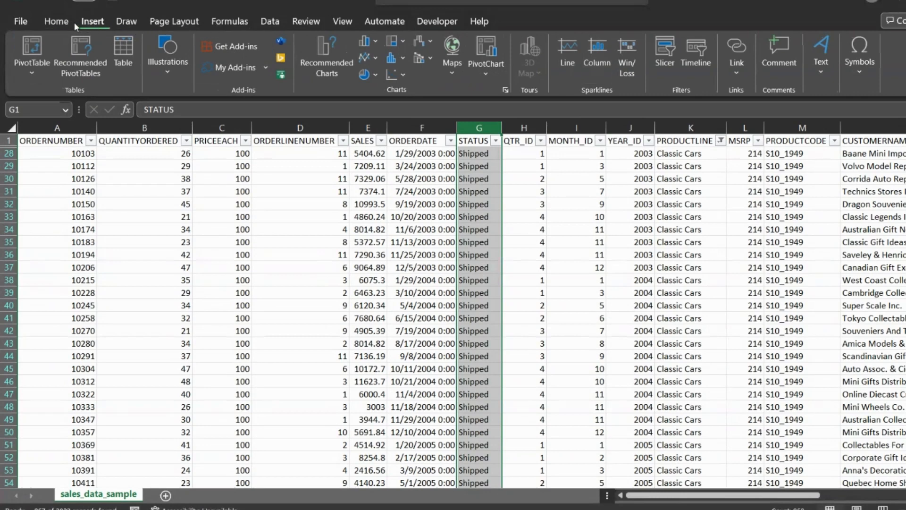
left_click(58, 22)
left_click(590, 65)
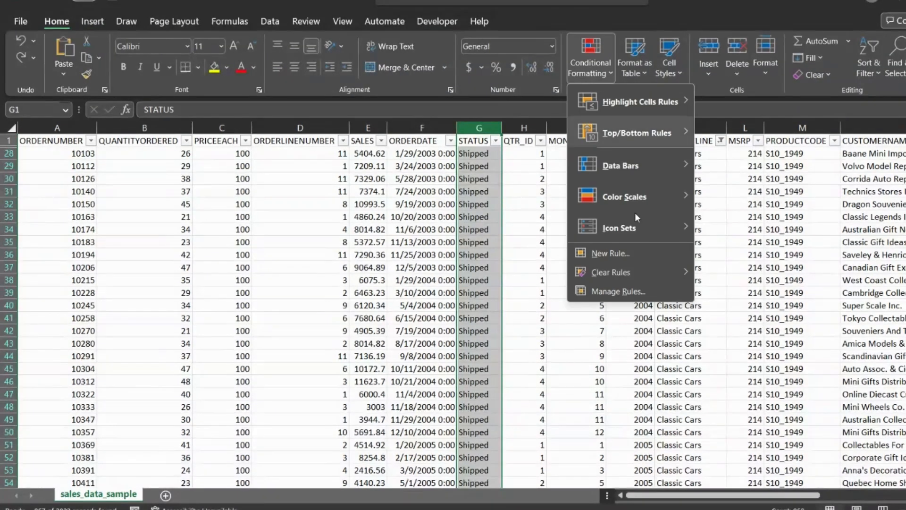
mouse_move(659, 271)
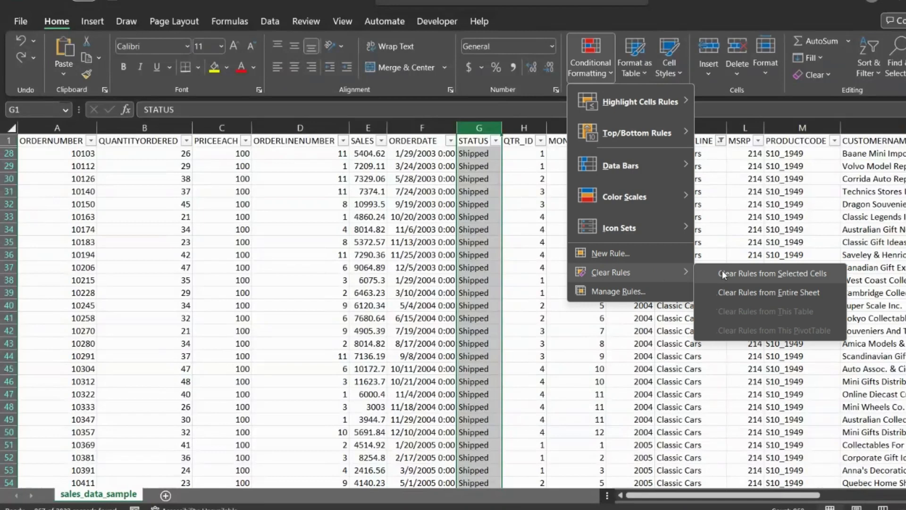
left_click(722, 271)
left_click(491, 264)
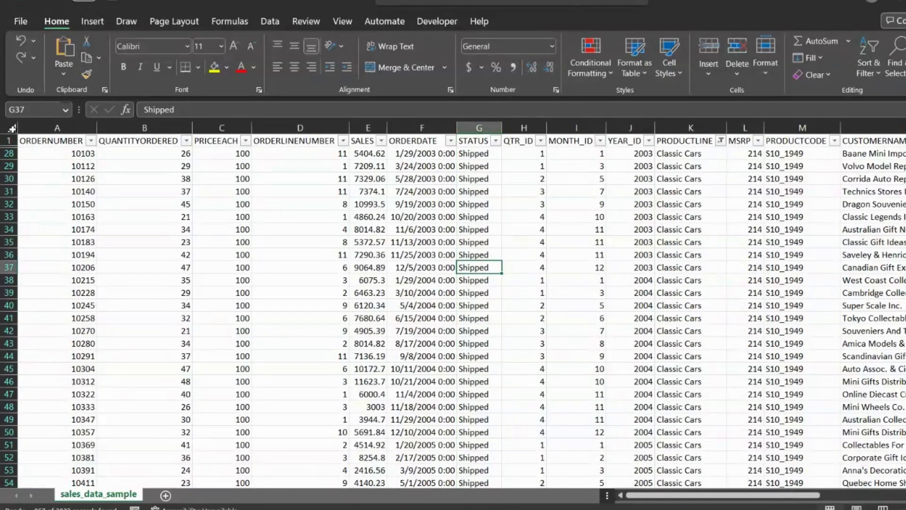
Clear the PRODUCTLINE filter and turn off filtering for the entire sheet
left_click(12, 128)
left_click(271, 21)
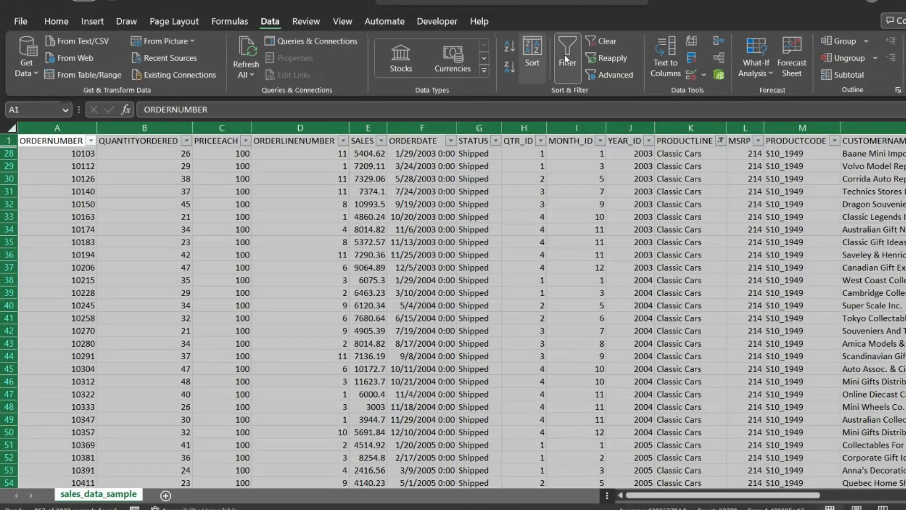
left_click(610, 40)
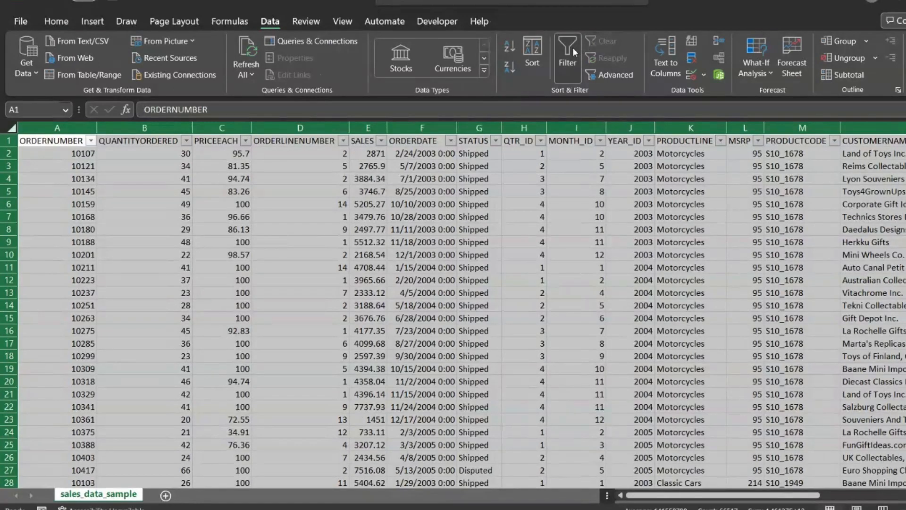
left_click(573, 48)
left_click(547, 259)
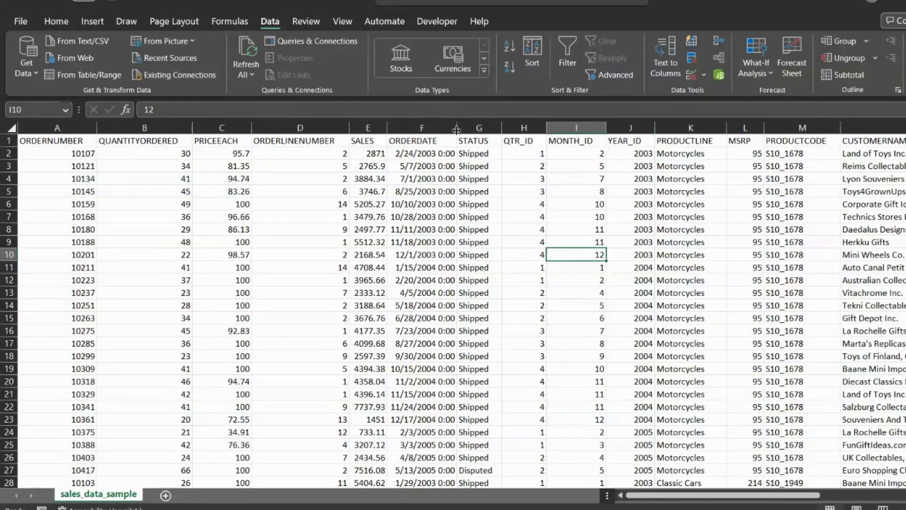
Look through the unfiltered, unformatted sales rows and run the recorded macro on them
scroll(465, 241, "down", 15)
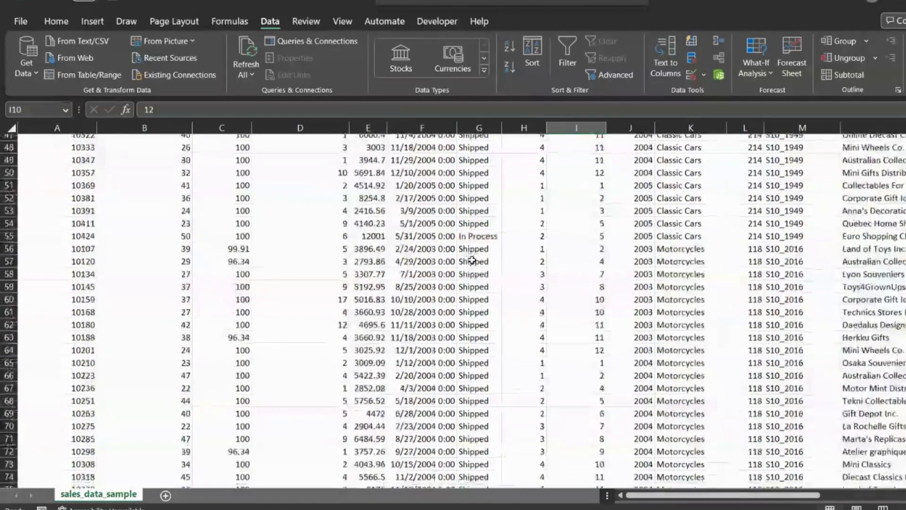
scroll(471, 269, "down", 15)
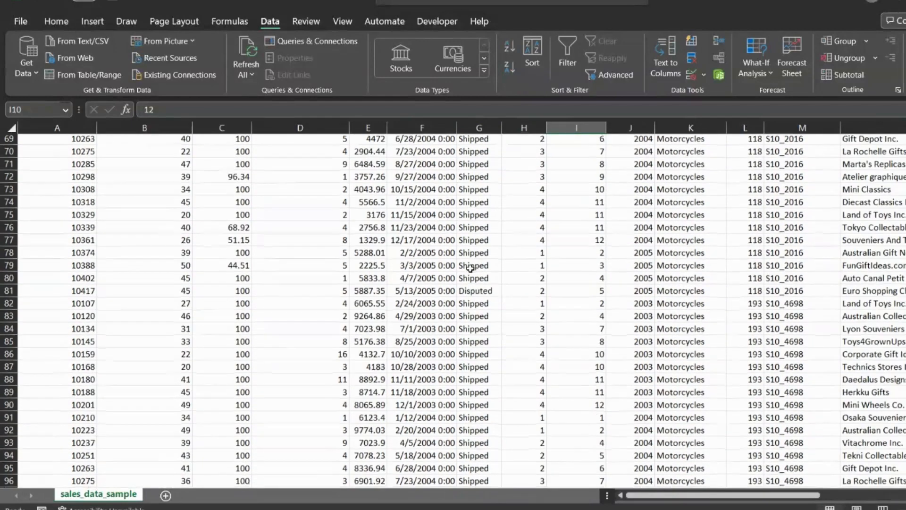
scroll(470, 269, "down", 2)
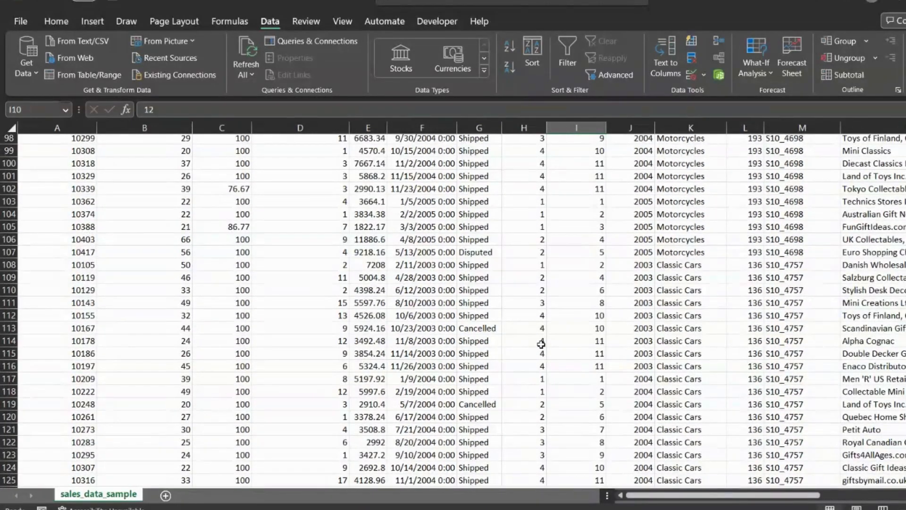
key("ctrl+shift+f")
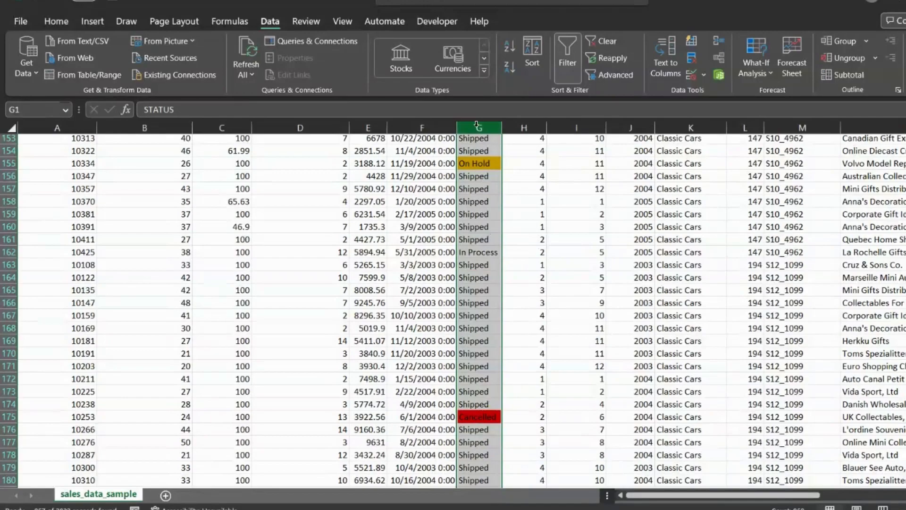
Examine the filtered rows to the end of the data, checking the PRODUCTLINE values and the Cancelled and On Hold highlights in the STATUS column
scroll(517, 247, "up", 8)
scroll(518, 247, "down", 11)
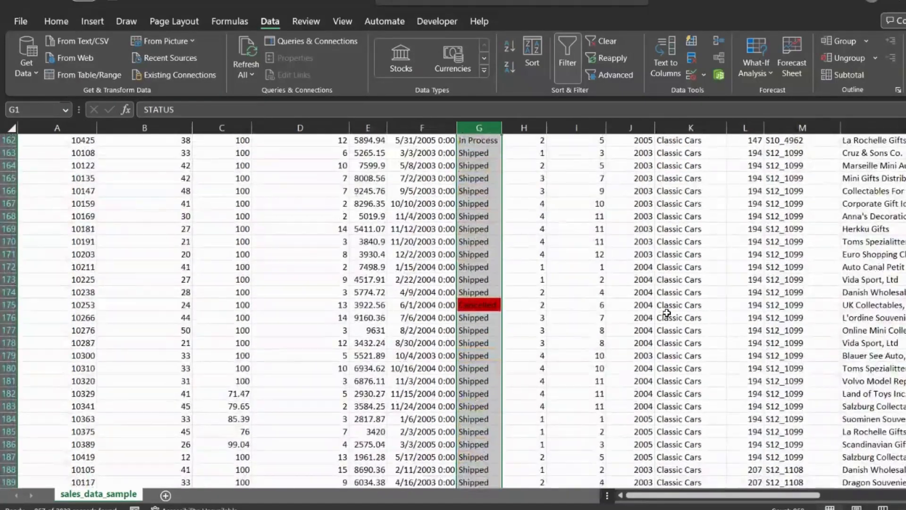
scroll(724, 311, "up", 20)
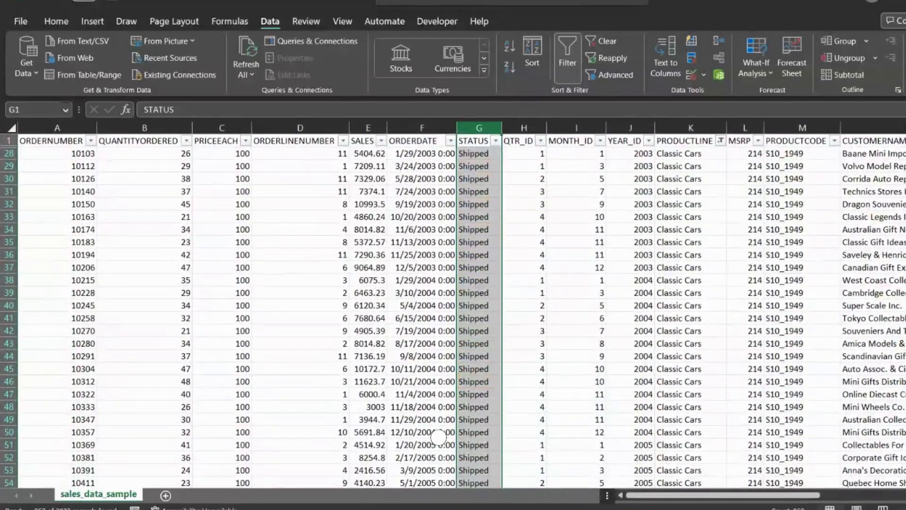
scroll(453, 311, "down", 20)
scroll(453, 311, "down", 20)
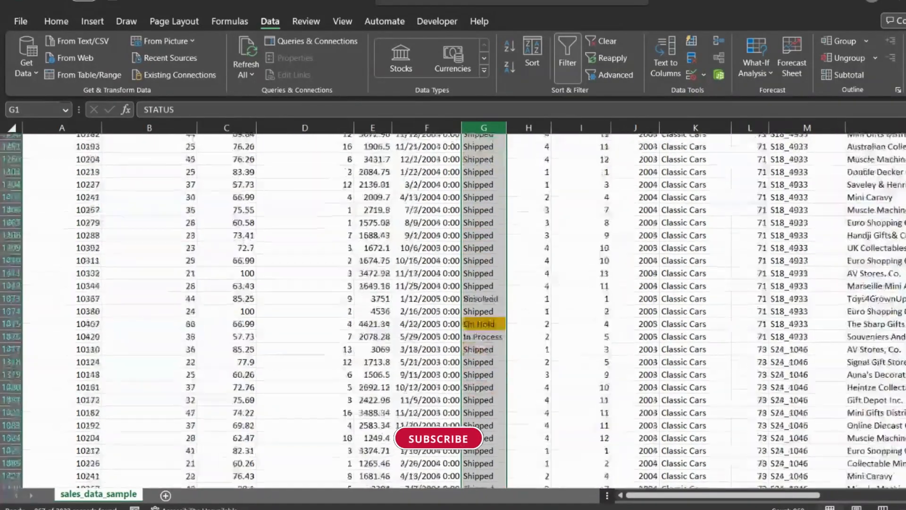
scroll(382, 437, "down", 10)
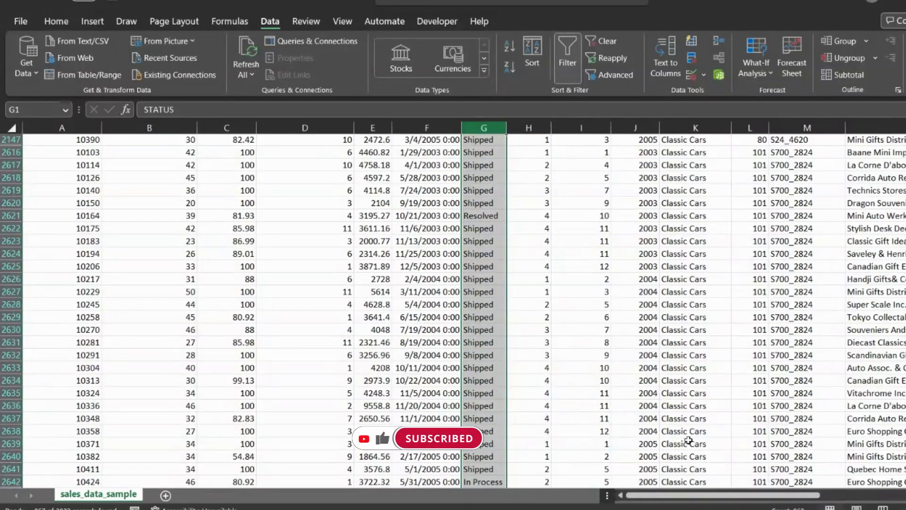
left_click(683, 125)
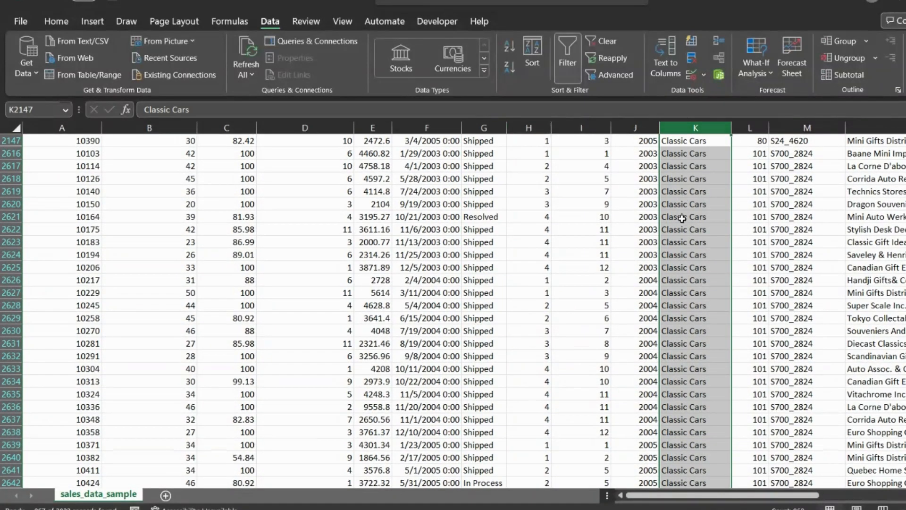
left_click(470, 126)
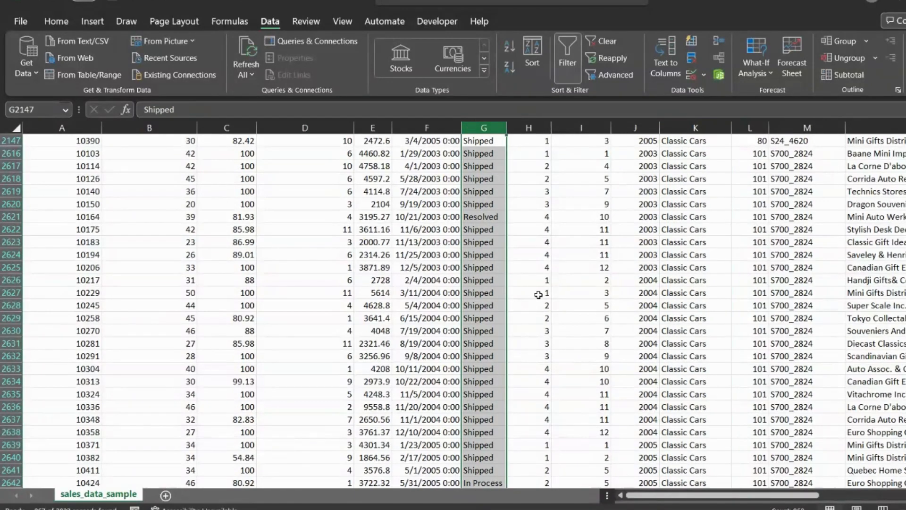
scroll(538, 295, "up", 15)
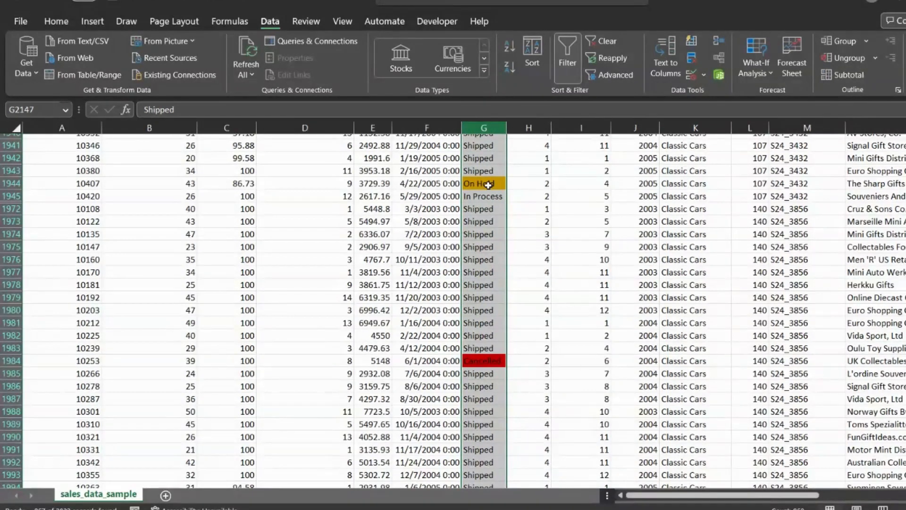
left_click(556, 220)
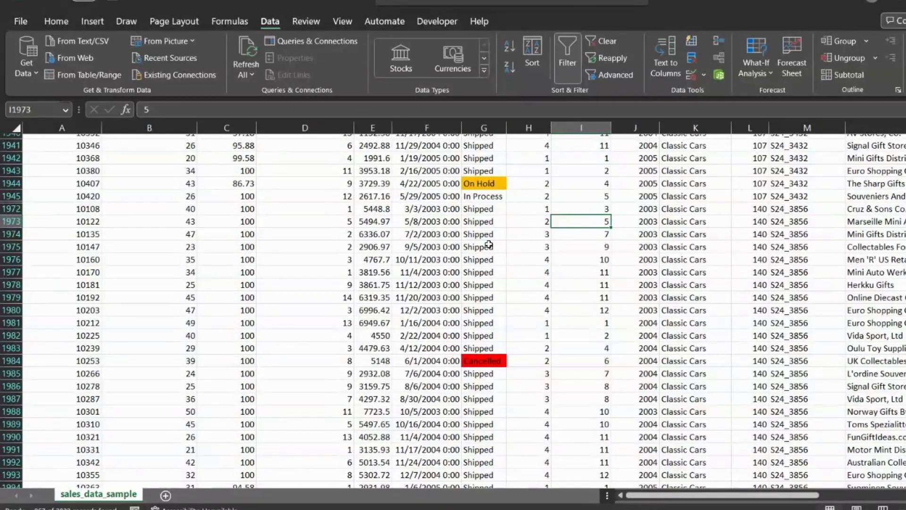
scroll(489, 244, "right", 3)
scroll(488, 244, "left", 1)
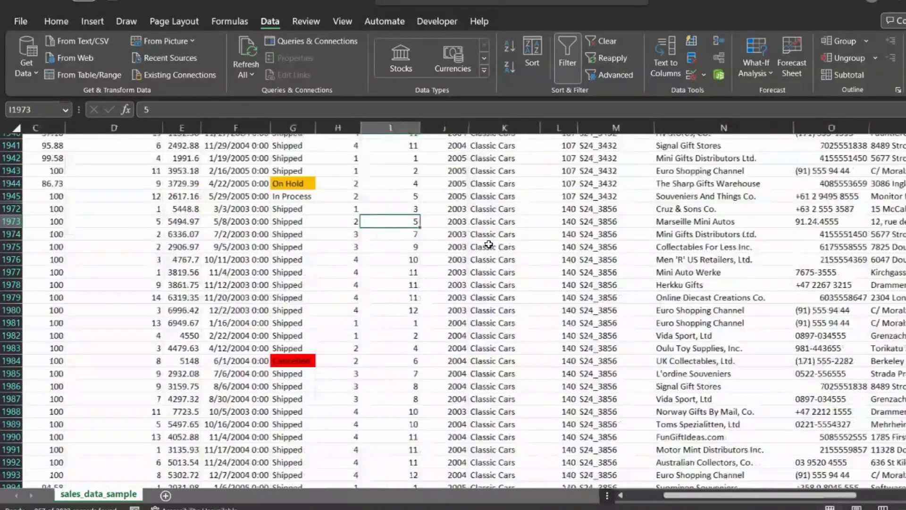